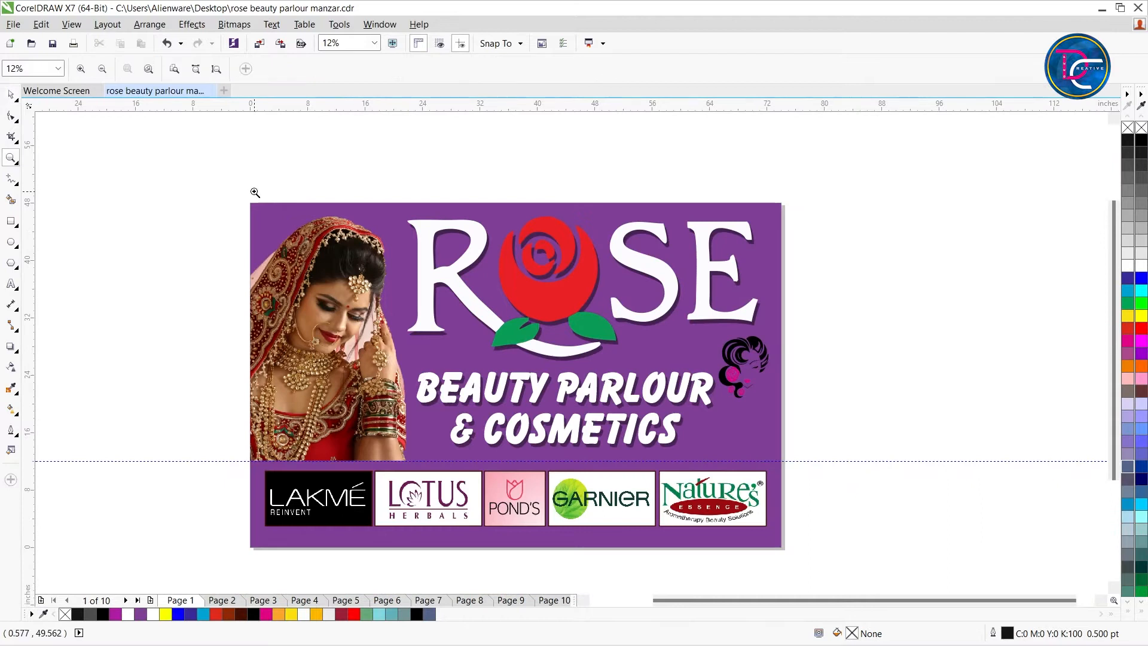
Try moving the ROSE logo and the Beauty Parlour heading on page 1, undoing each move.
key(space)
click(384, 280)
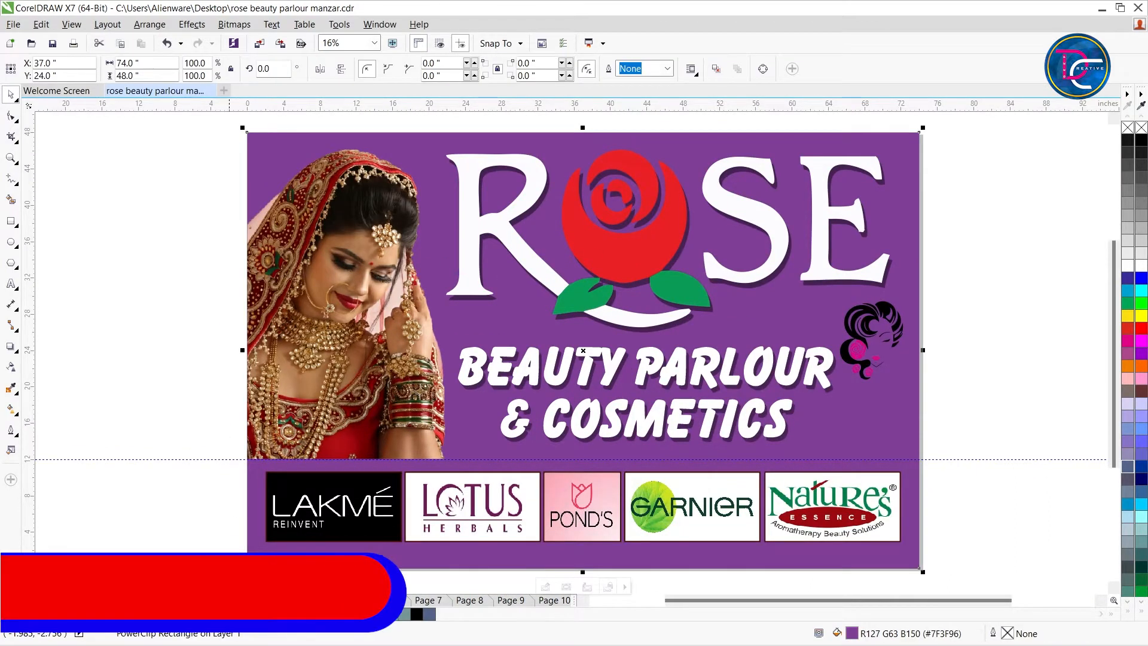
click(273, 553)
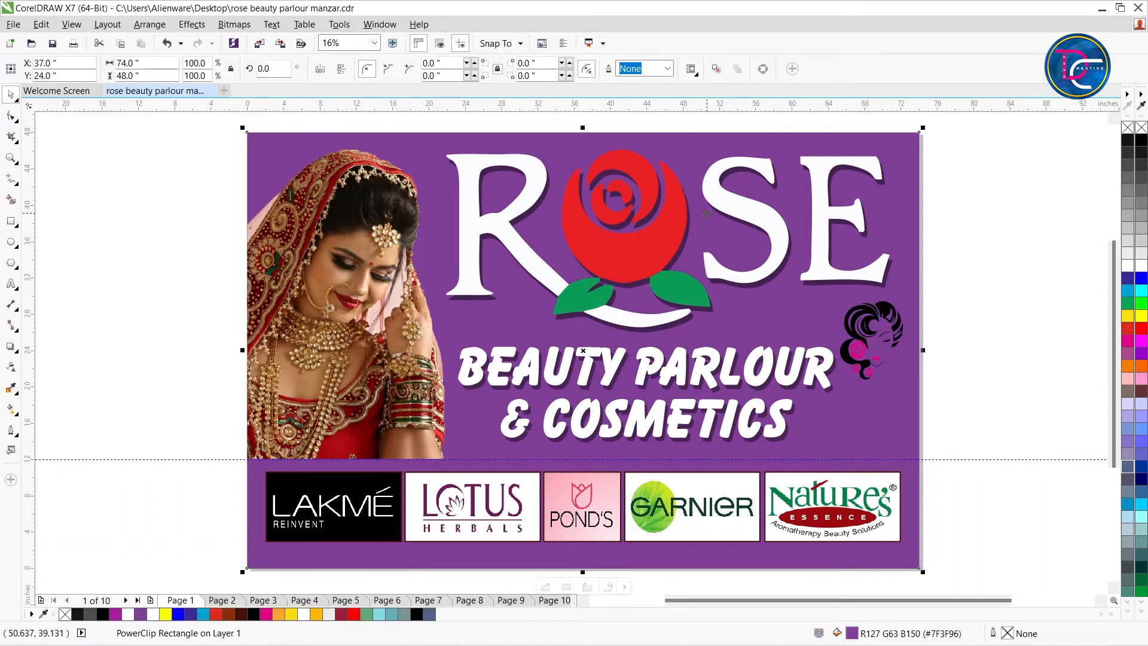
click(646, 240)
drag(649, 234, 619, 222)
key(ctrl+z)
drag(640, 376, 609, 407)
key(ctrl+z)
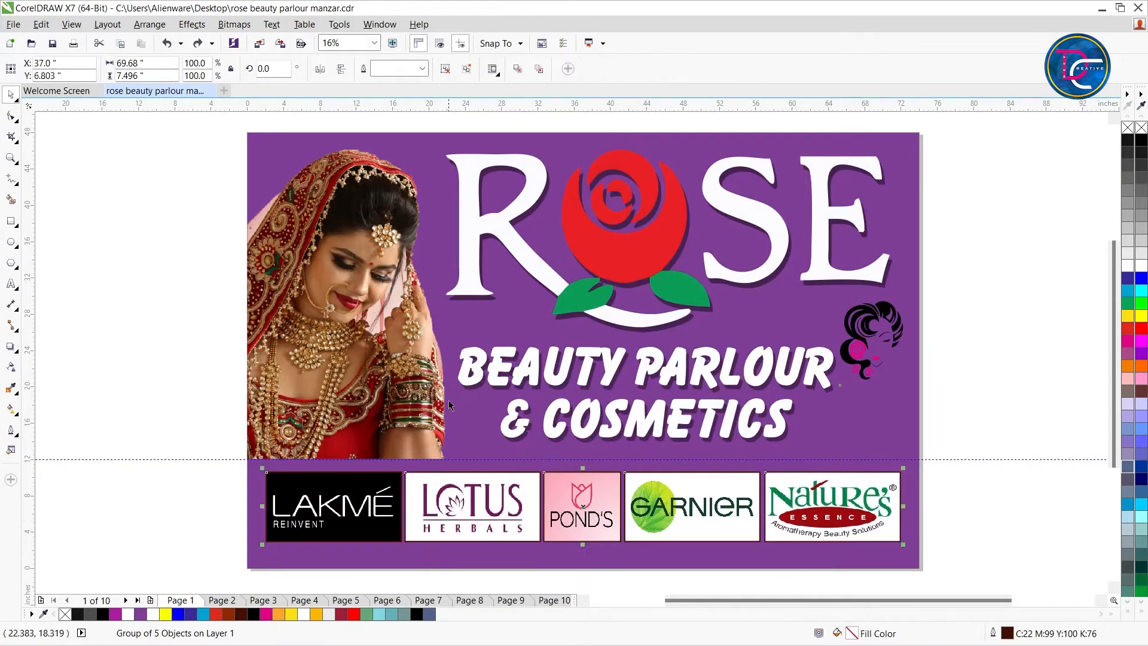
Look inside the bride photo's PowerClip on page 1 and exit it.
click(370, 294)
ctrl+click(366, 297)
ctrl+click(997, 318)
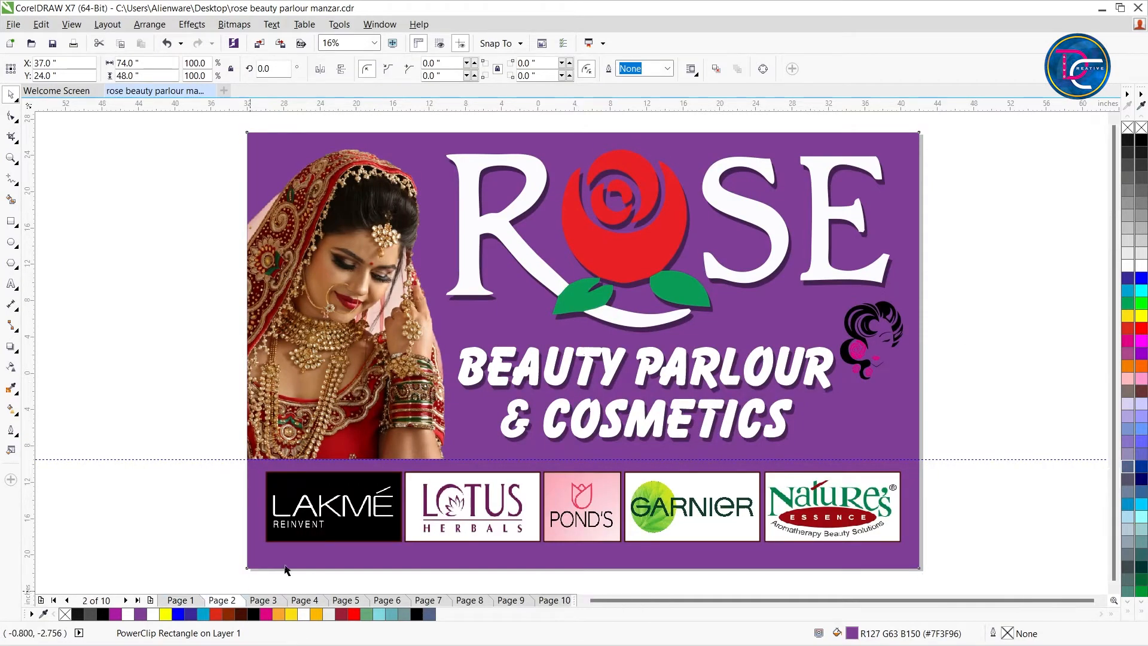
Open page 2 and examine the wide banner with the red-haired model.
click(232, 600)
key(z)
drag(667, 391, 666, 395)
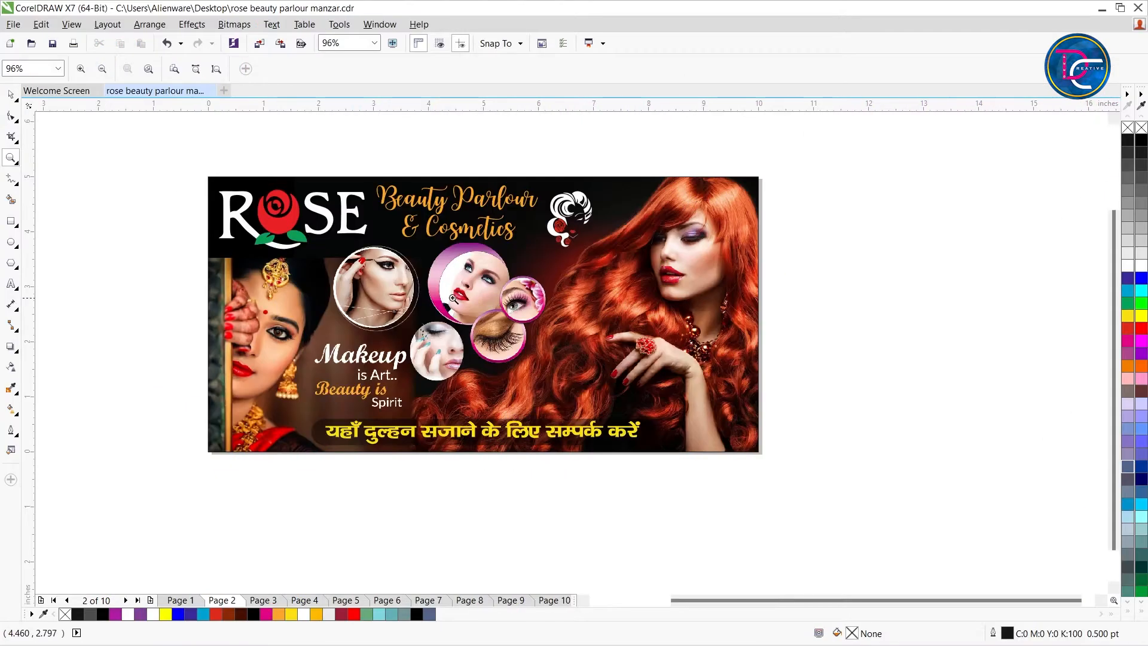
key(space)
click(457, 226)
scroll(509, 287, up, 1)
Enter the PowerClip on page 2, try moving both model photos, undo each move and exit the container.
click(595, 344)
ctrl+click(593, 339)
drag(620, 335, 903, 306)
key(ctrl+z)
drag(240, 373, 102, 373)
key(ctrl+z)
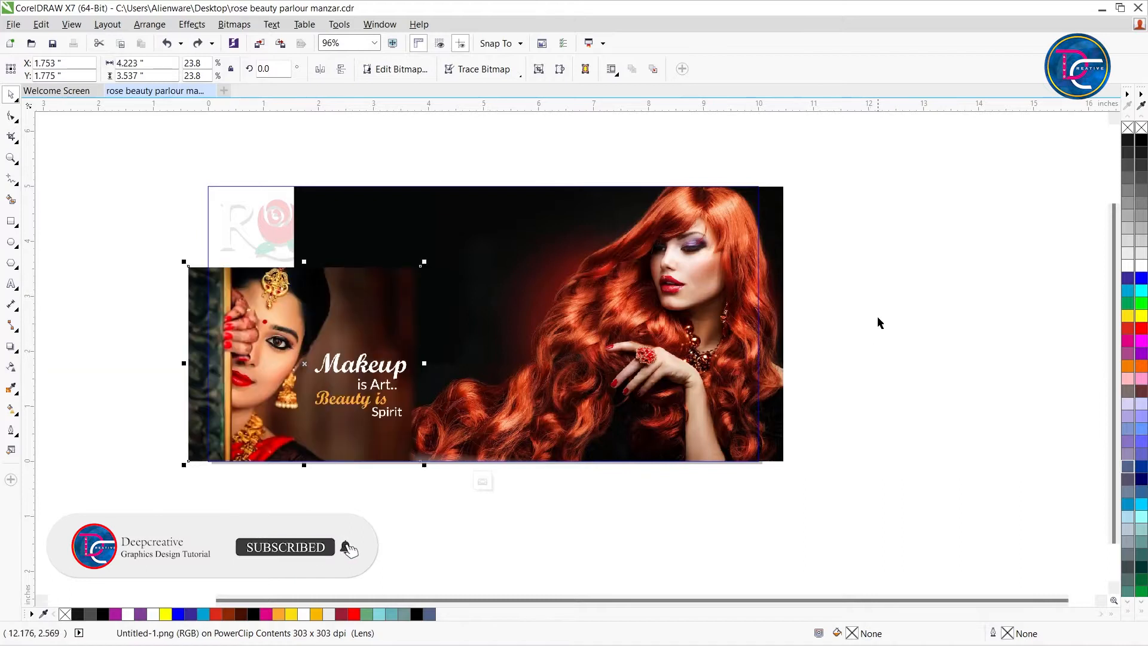
ctrl+click(861, 286)
Try moving the round makeup photos and the Hindi text line on page 2, undoing each move.
drag(349, 296, 249, 302)
key(ctrl+z)
drag(440, 375, 440, 390)
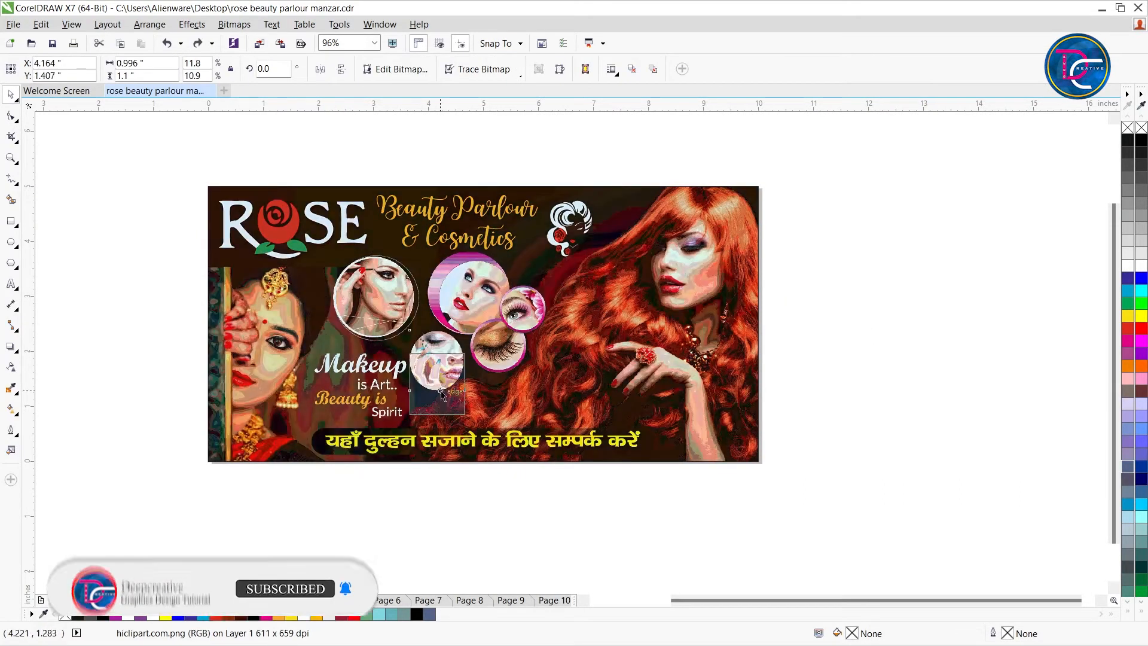
key(ctrl+z)
drag(486, 310, 516, 331)
key(ctrl+z)
drag(470, 449, 501, 420)
key(ctrl+z)
Open page 3 and try moving the heading text and the ROSE logo, undoing each move.
click(263, 600)
click(374, 328)
drag(223, 124, 703, 249)
drag(468, 216, 467, 181)
key(ctrl+z)
click(564, 211)
drag(543, 219, 544, 173)
key(ctrl+z)
drag(362, 220, 270, 197)
key(ctrl+z)
Try moving the brand logos, the upper hair model photo and a diamond henna photo on page 3, undoing each move.
click(323, 220)
key(ctrl+z)
drag(413, 279, 421, 310)
key(ctrl+z)
click(327, 386)
drag(326, 361, 269, 347)
key(ctrl+z)
drag(410, 389, 402, 424)
key(ctrl+z)
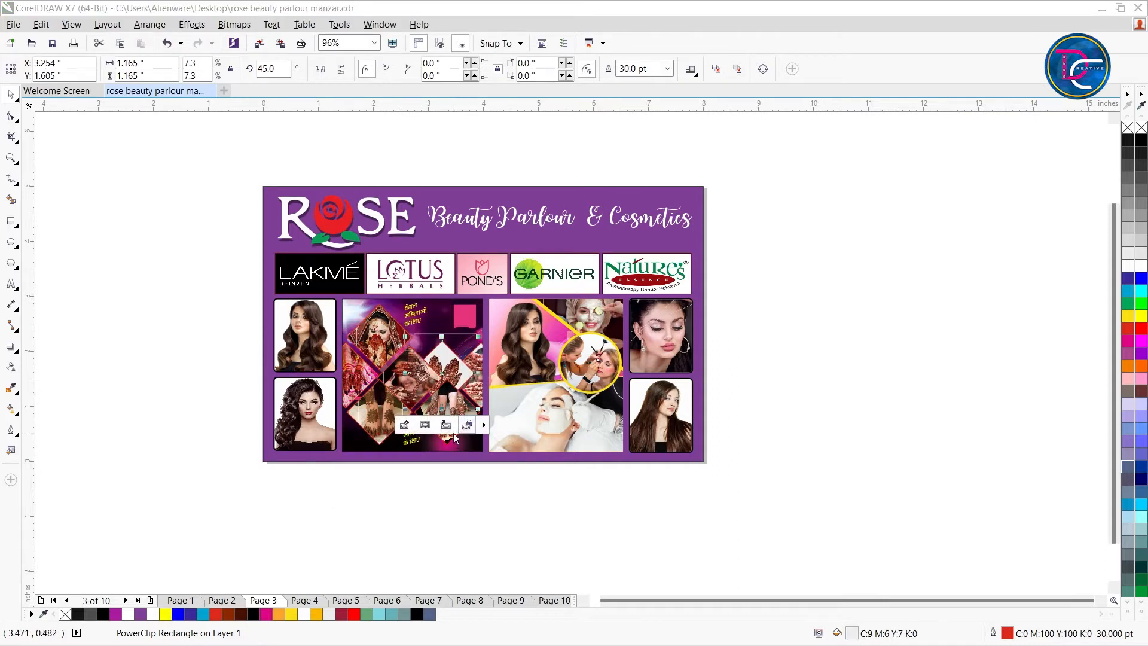
Try moving the facial treatment photo panel on page 3, undo the move and deselect everything.
click(771, 311)
key(ctrl+z)
click(771, 309)
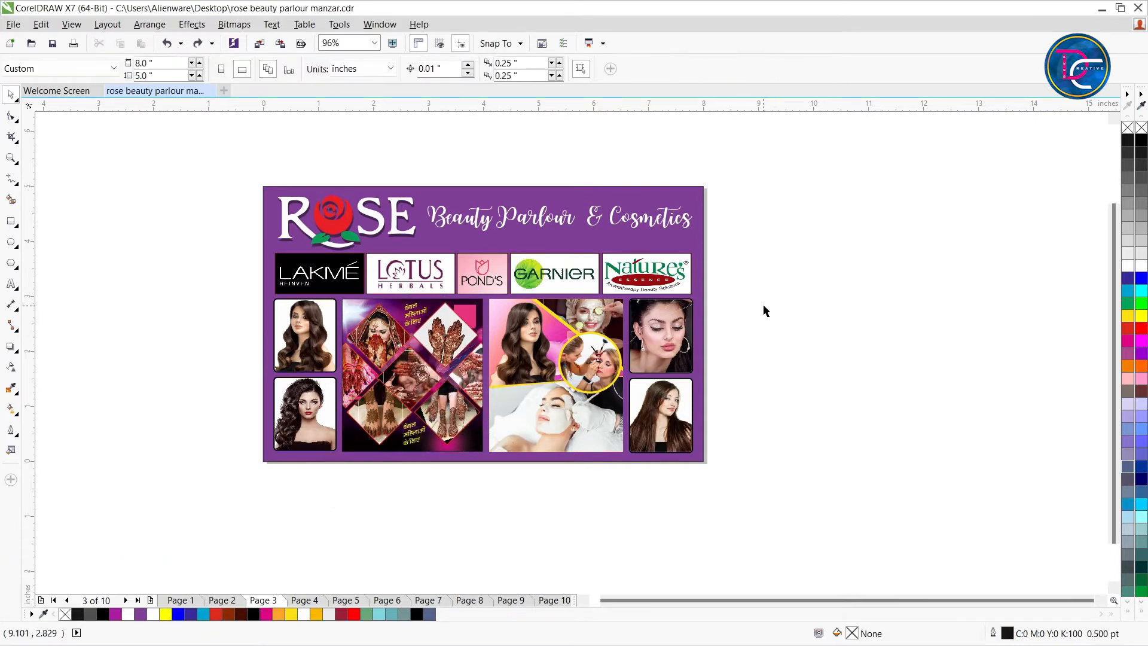
key(ctrl+z)
click(787, 335)
drag(526, 341, 524, 341)
drag(525, 341, 511, 401)
key(ctrl+z)
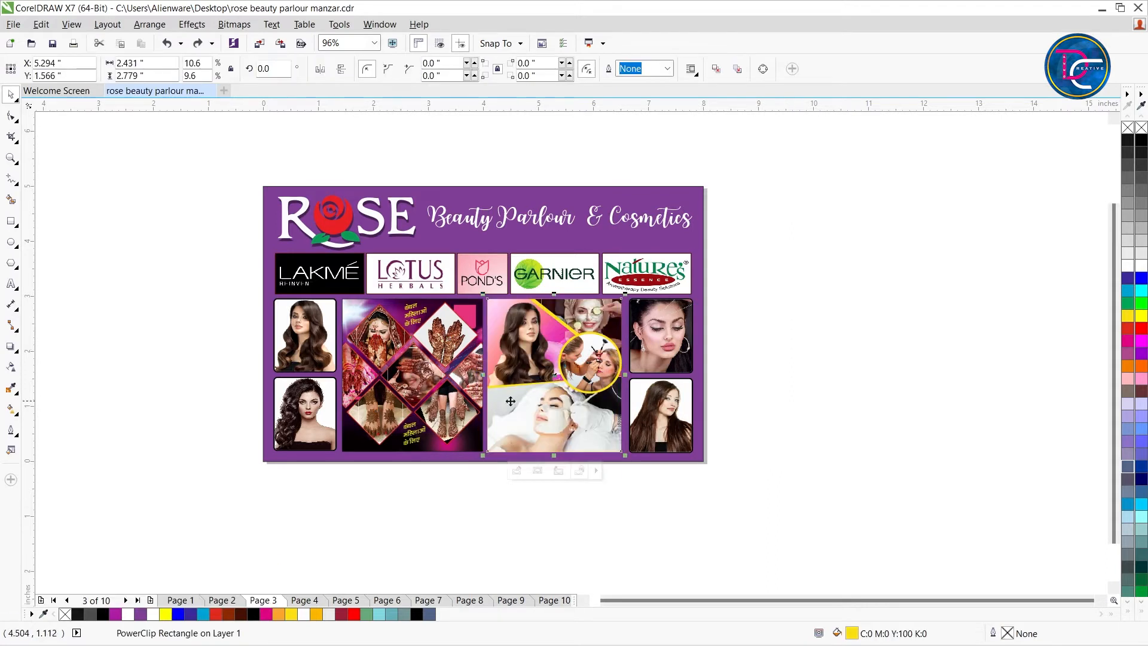
click(671, 369)
click(811, 333)
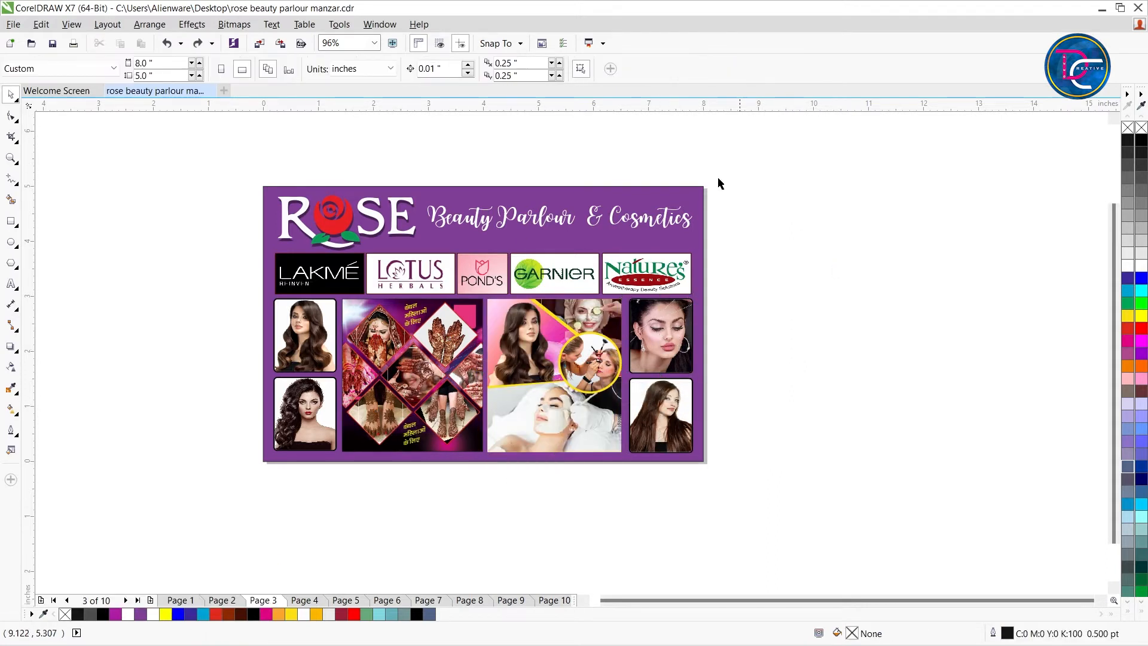
Open page 4, try moving the bride photo inside the PowerClip, undo the move and exit the container.
scroll(354, 277, up, 2)
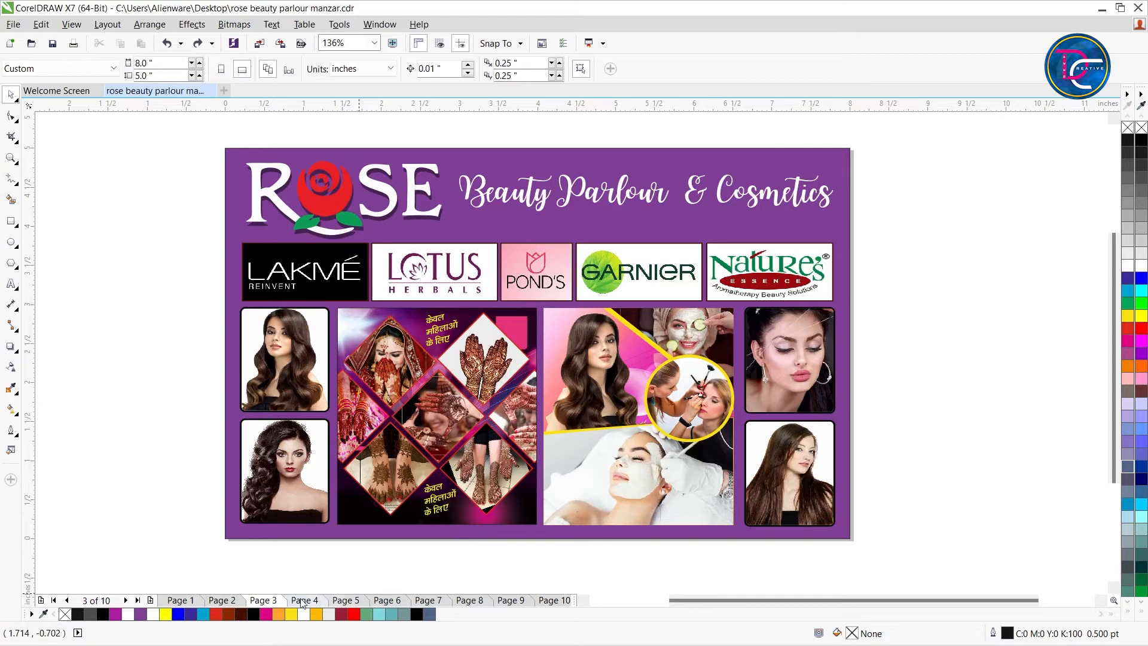
click(303, 600)
click(242, 237)
double_click(243, 236)
drag(882, 278, 928, 335)
key(ctrl+z)
ctrl+click(1053, 238)
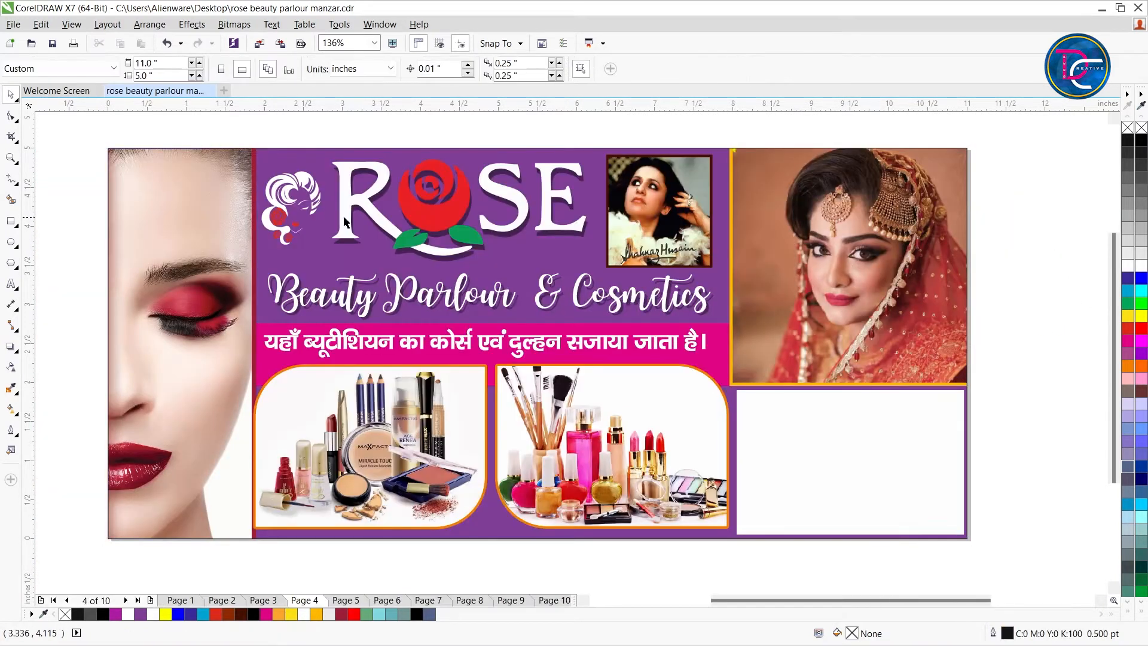
Inspect the ROSE logo, the framed portrait and the heading text on page 4 by selecting them.
click(340, 165)
click(627, 265)
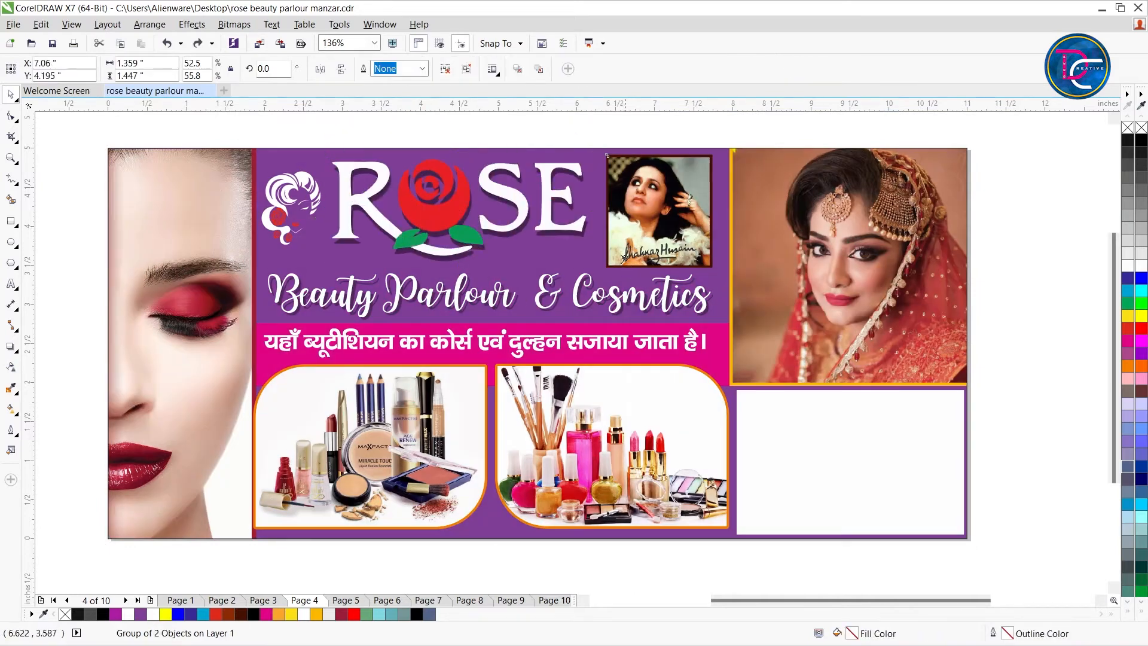
click(488, 287)
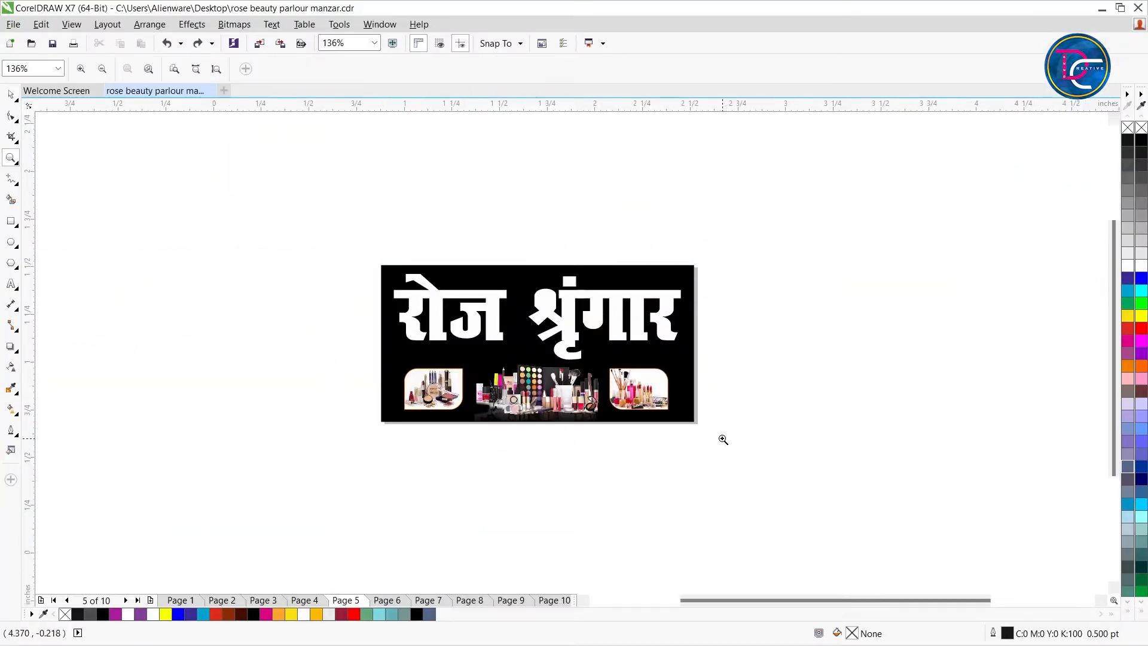
Try moving the Hindi title, the central makeup image and the product photo on page 5, undoing each move.
drag(334, 239, 723, 440)
key(space)
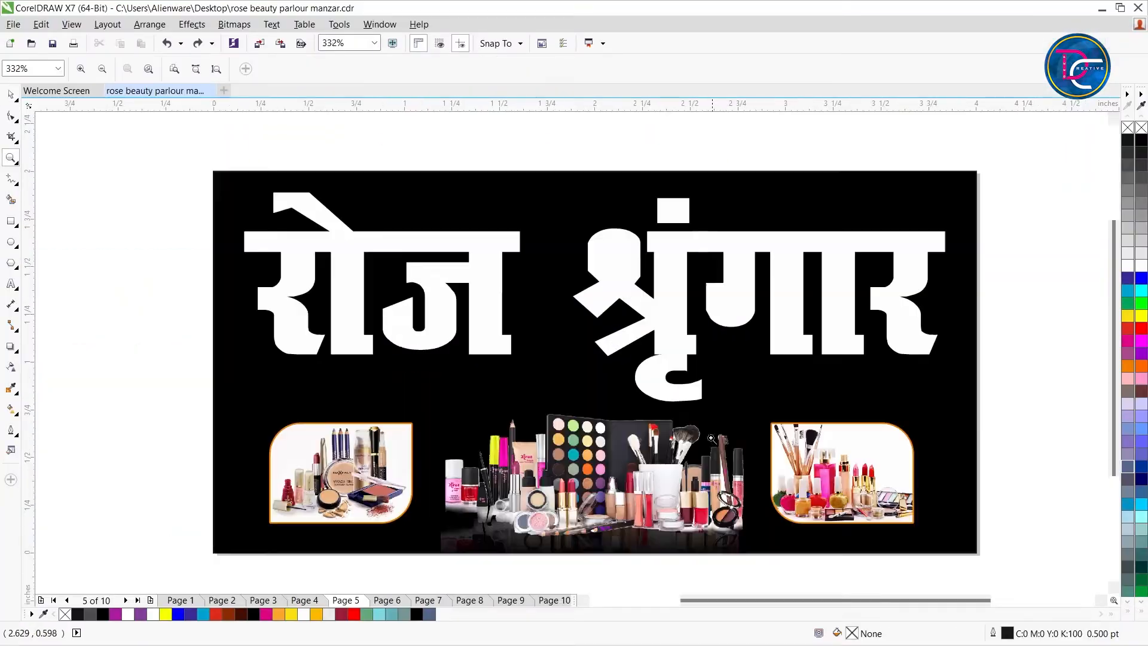
drag(648, 326, 601, 290)
key(ctrl+z)
drag(610, 458, 557, 491)
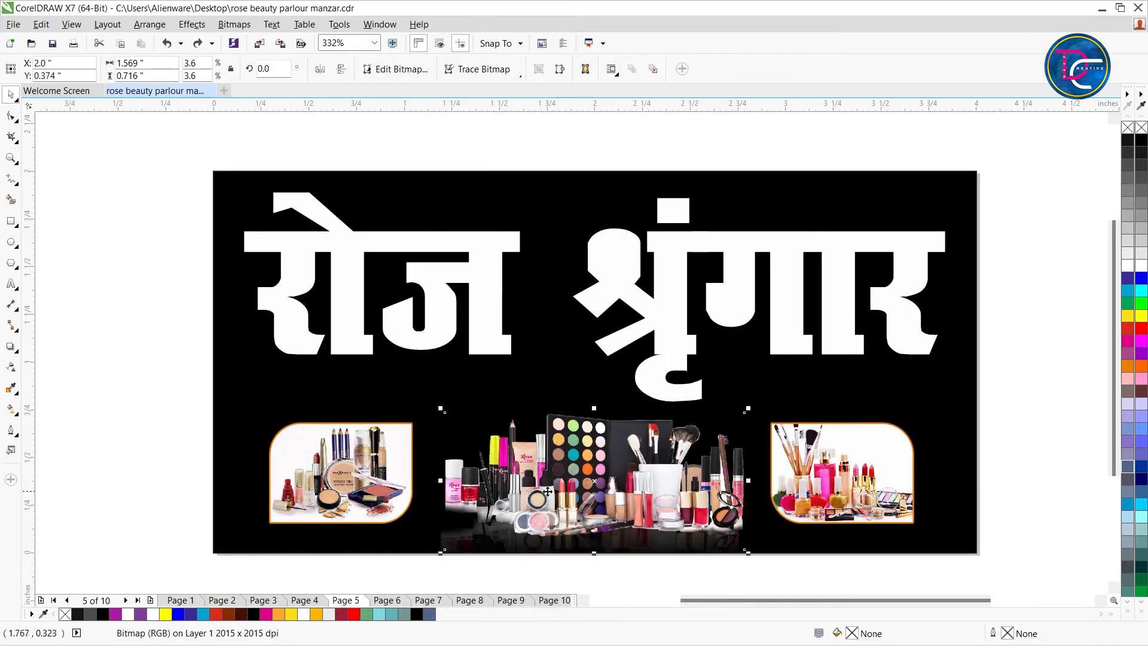
key(ctrl+z)
click(372, 464)
drag(890, 493, 876, 506)
key(ctrl+z)
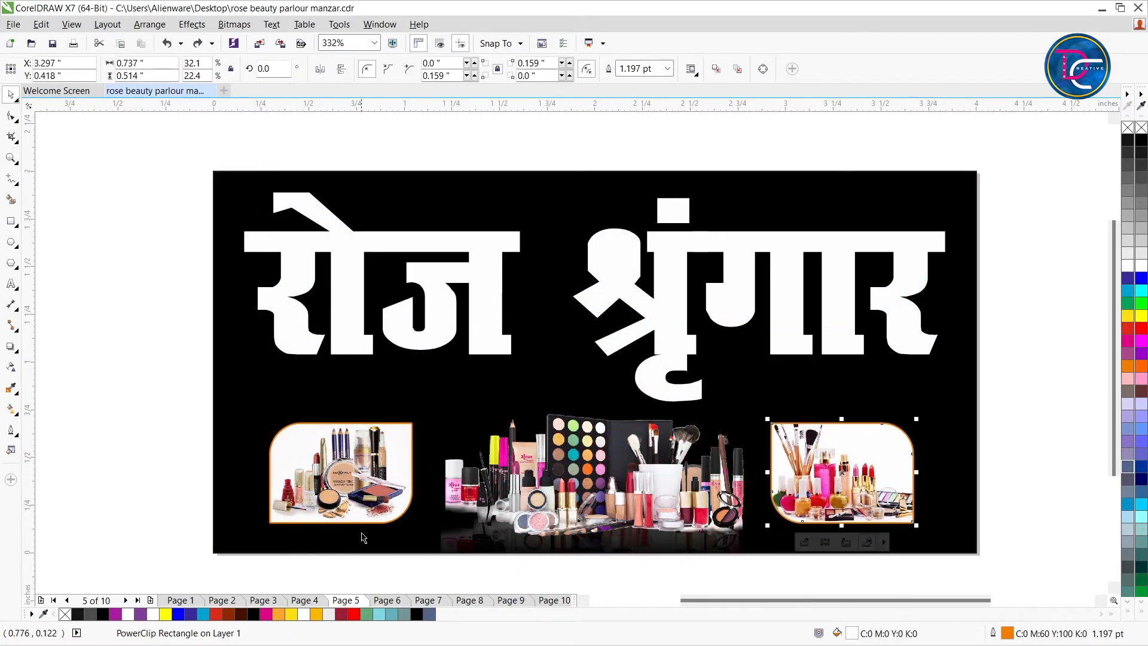
Open page 6 and frame the vertical arrow sign for viewing.
click(381, 602)
scroll(596, 299, down, 2)
key(z)
drag(468, 187, 774, 479)
key(space)
Try moving the ROSE logo, the woman's head emblem and the heading on page 6, undoing each move.
drag(554, 179, 413, 170)
key(ctrl+z)
drag(635, 187, 586, 310)
key(ctrl+z)
key(ctrl+z)
drag(572, 256, 512, 317)
key(ctrl+z)
Try moving the bride photo and the makeup products on page 6, undo each move and select the white arrow.
drag(472, 392, 539, 417)
key(ctrl+z)
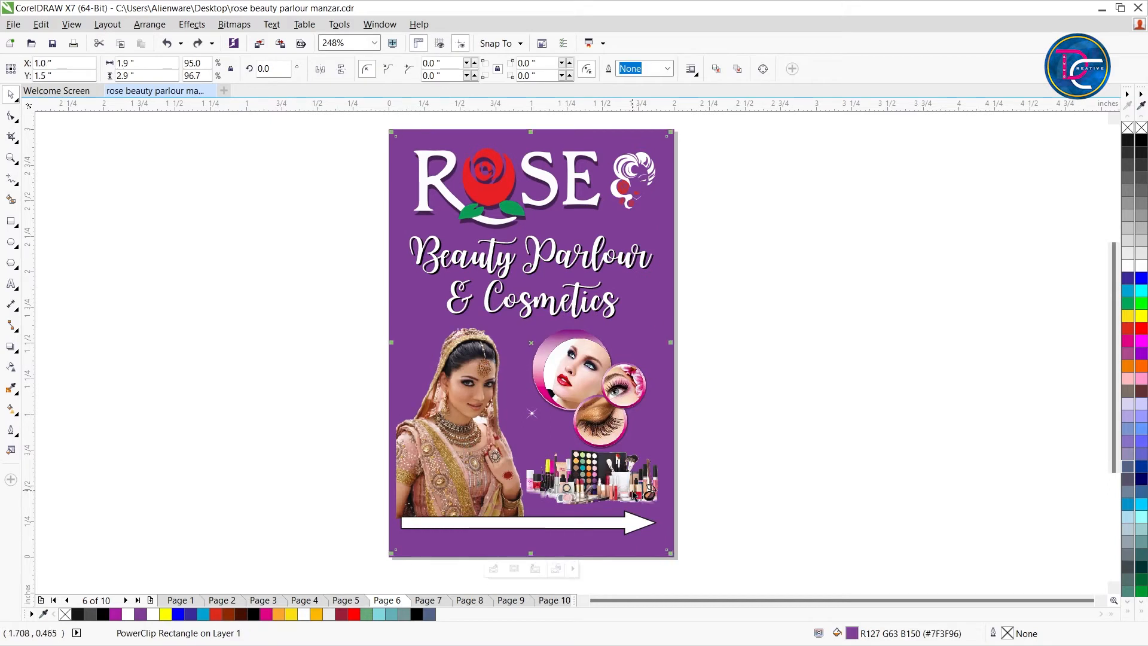
drag(633, 493, 680, 508)
key(ctrl+z)
click(589, 531)
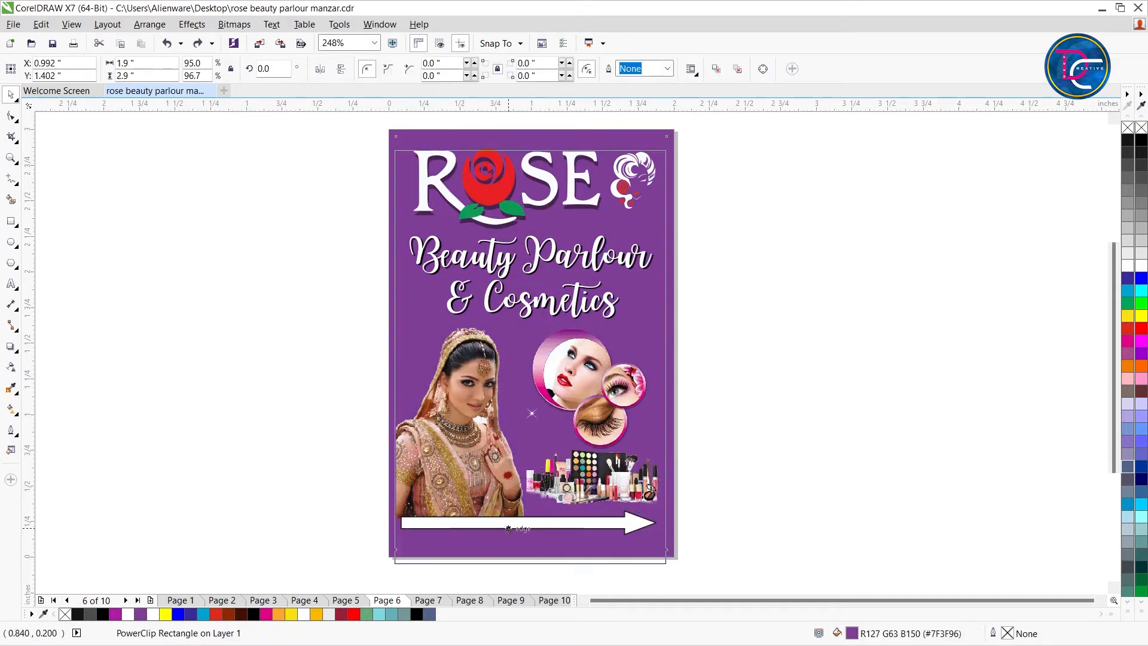
click(646, 528)
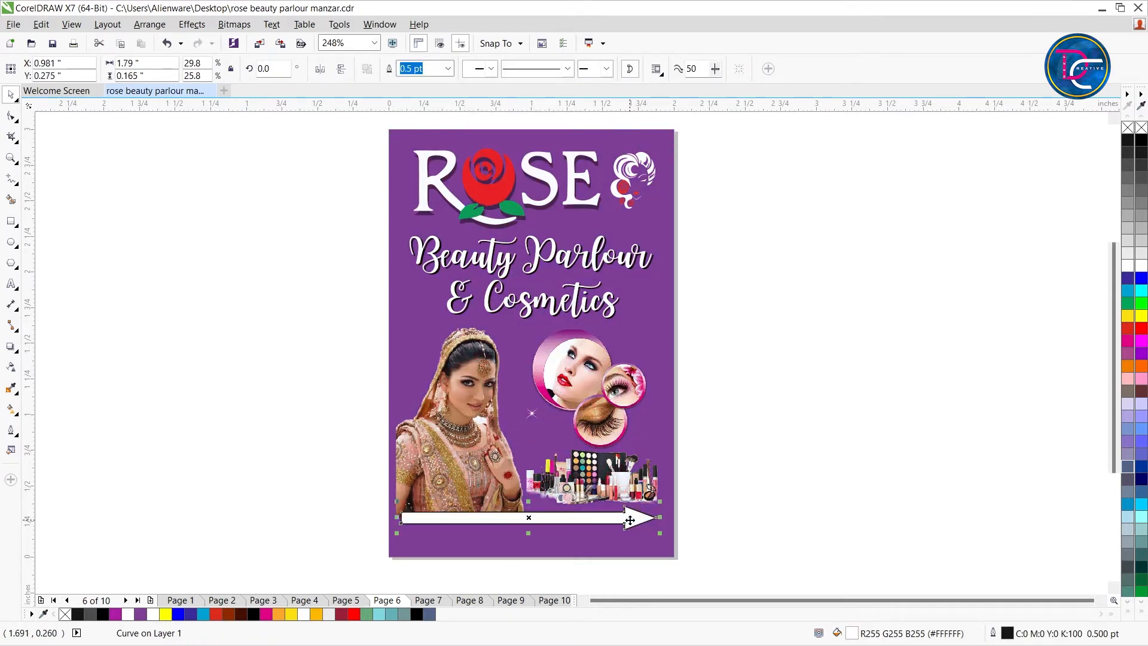
Open page 7 and examine the full red-haired model banner.
click(438, 597)
scroll(539, 488, down, 4)
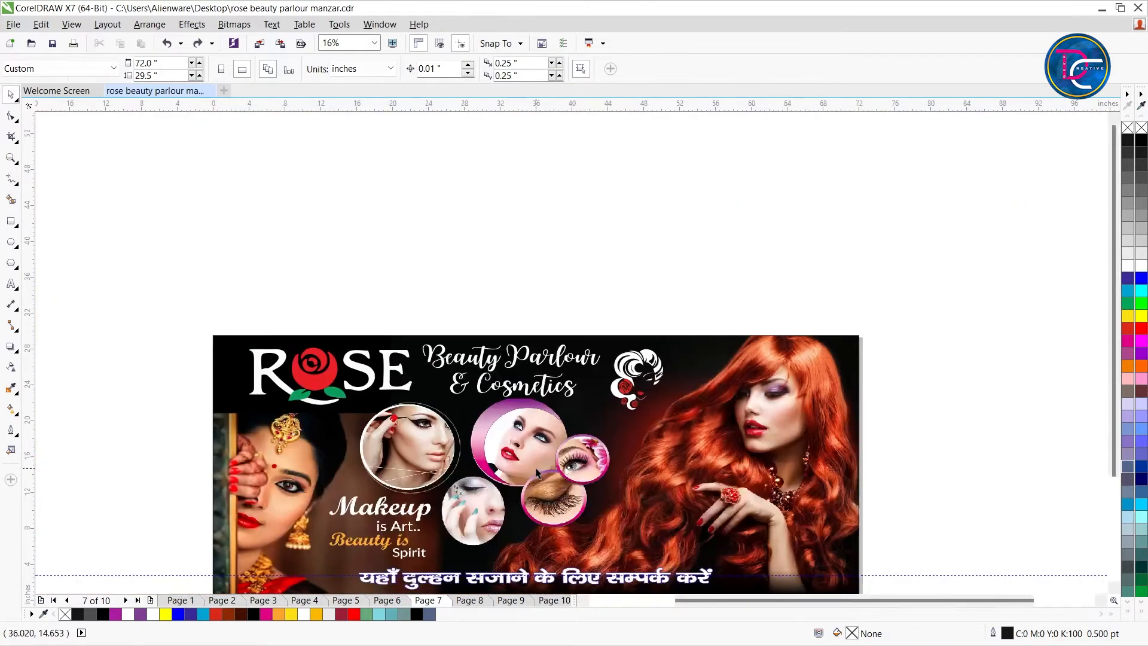
key(z)
drag(733, 600, 880, 572)
key(space)
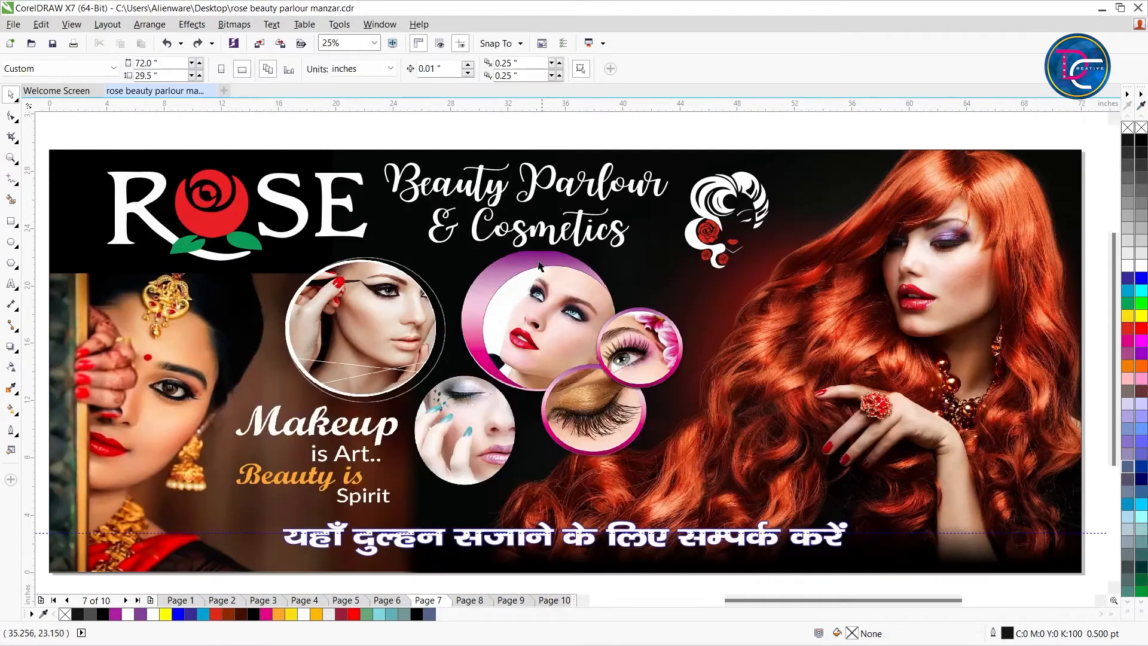
click(539, 262)
Open page 8, look inside the bride banner's PowerClip and exit it.
click(476, 600)
scroll(531, 331, down, 2)
key(z)
drag(520, 328, 567, 350)
key(space)
click(307, 336)
ctrl+click(308, 336)
click(320, 392)
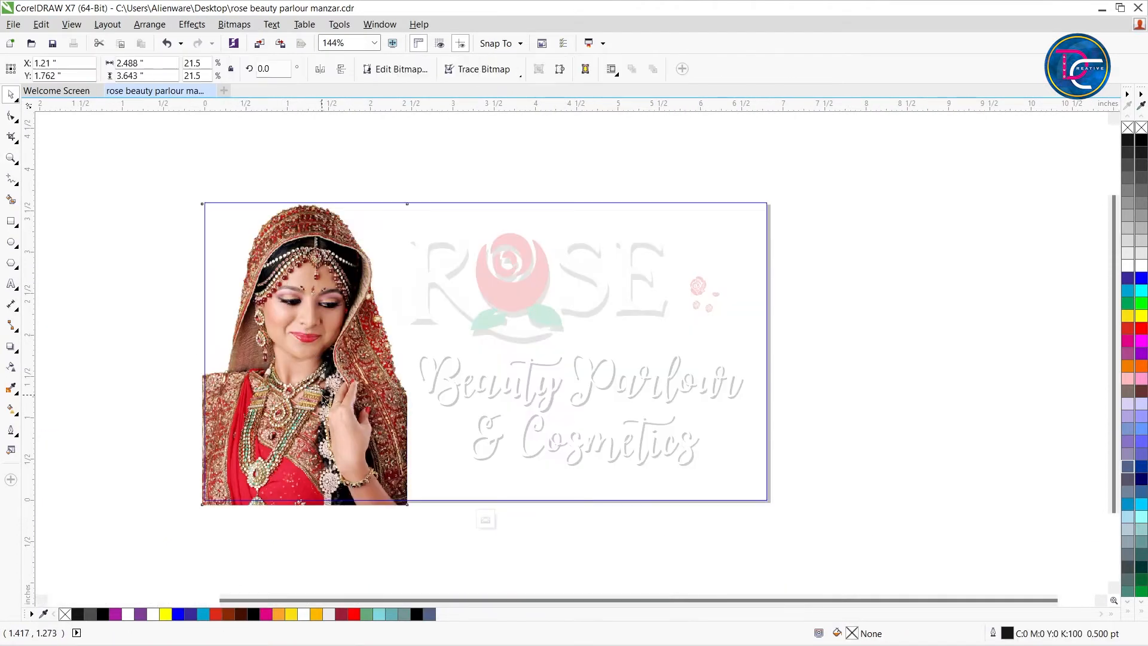
ctrl+click(838, 277)
click(838, 276)
Try moving the ROSE logo and the Beauty Parlour text on page 8, undo both moves and deselect everything.
drag(590, 270, 581, 183)
key(ctrl+z)
drag(596, 393, 508, 430)
key(ctrl+z)
click(551, 561)
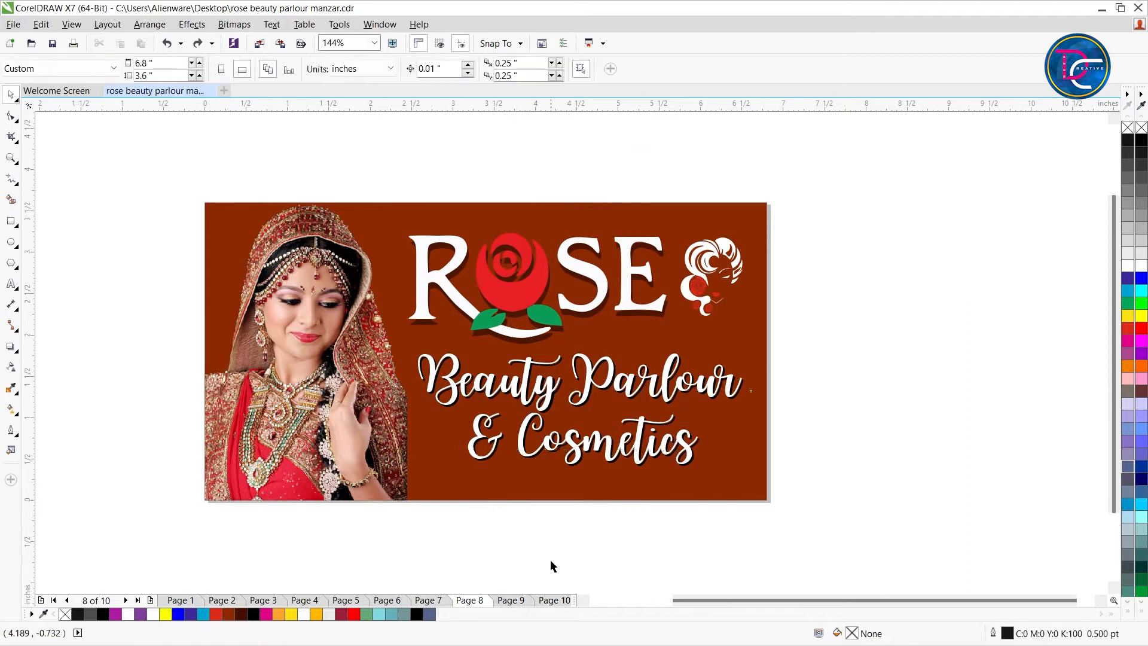
Review the golden bride banner on page 9 and the red two-model banner on page 10.
click(507, 600)
click(578, 341)
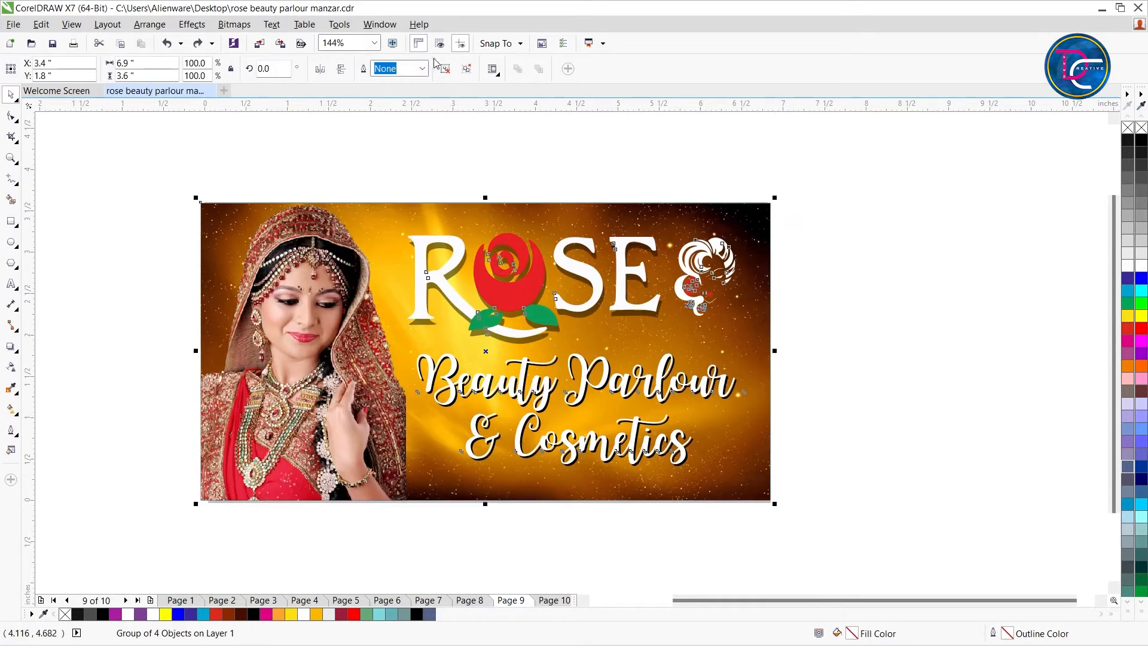
click(554, 600)
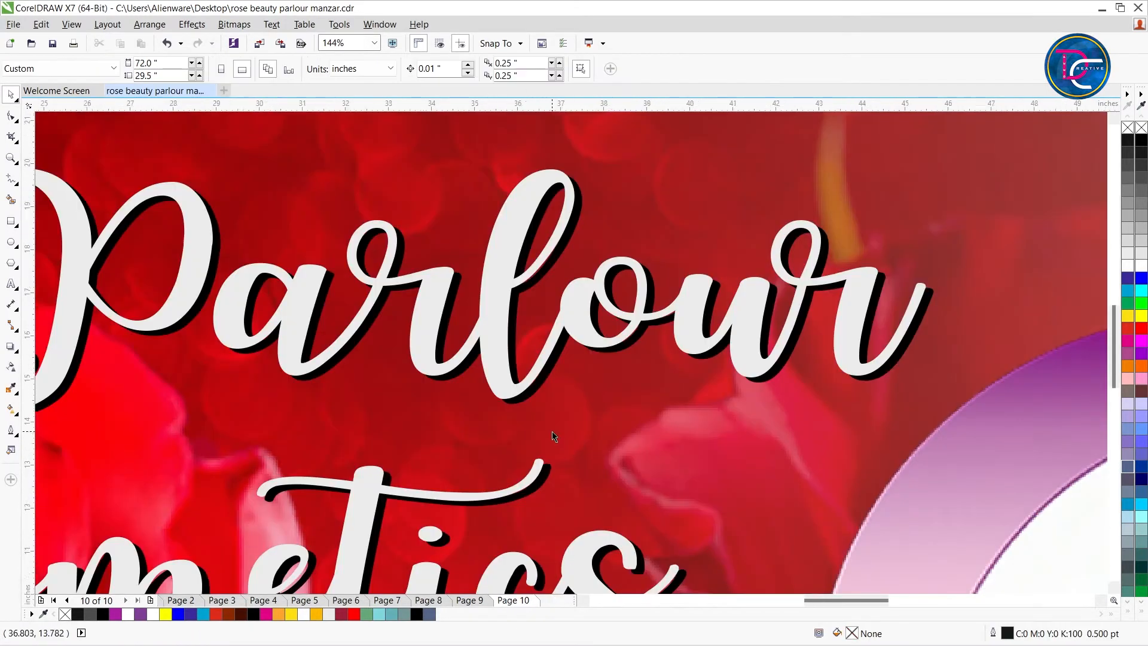
scroll(554, 422, down, 5)
scroll(553, 422, down, 2)
scroll(561, 475, up, 2)
click(520, 263)
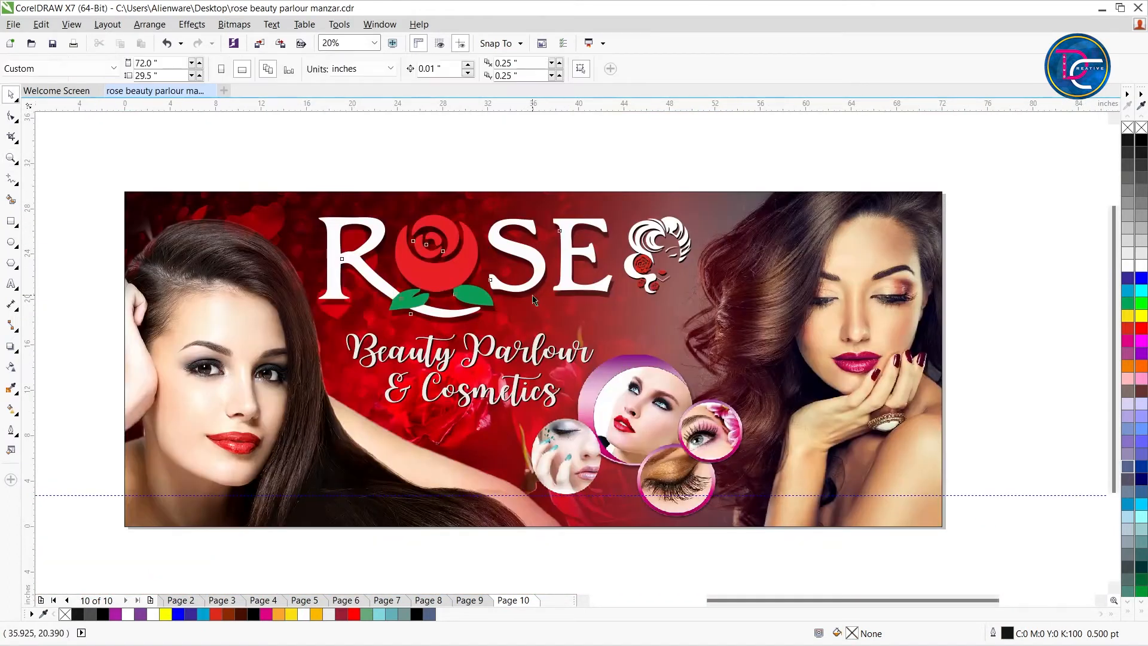
click(506, 407)
click(533, 358)
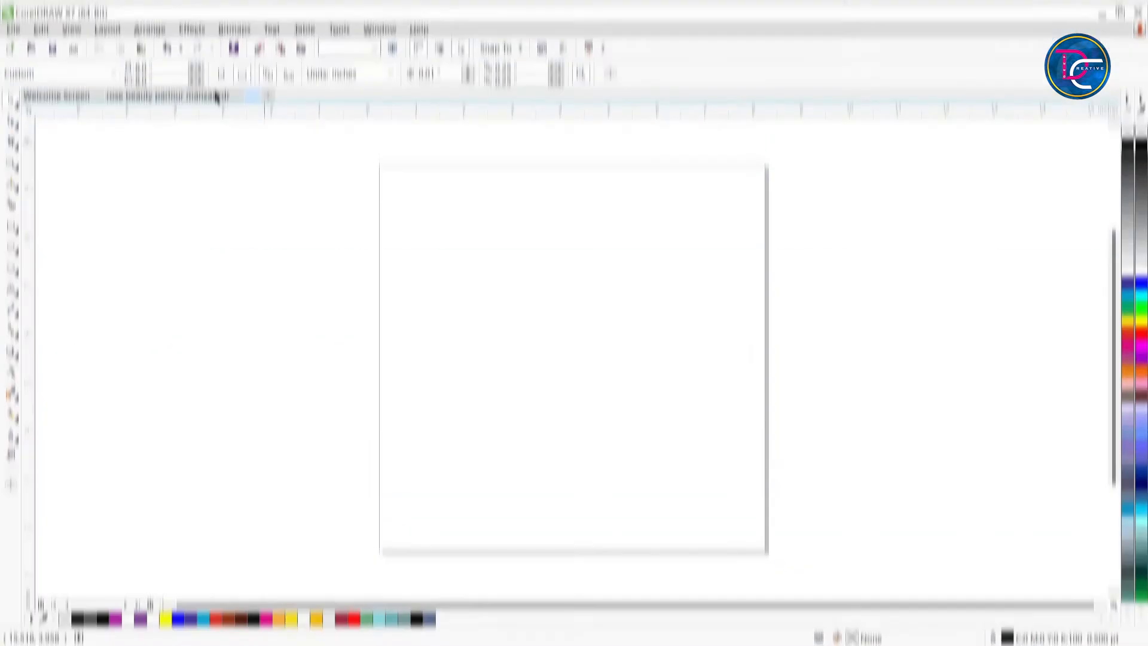
Set the blank document's page size to 10 inches wide by 5 inches high.
click(149, 66)
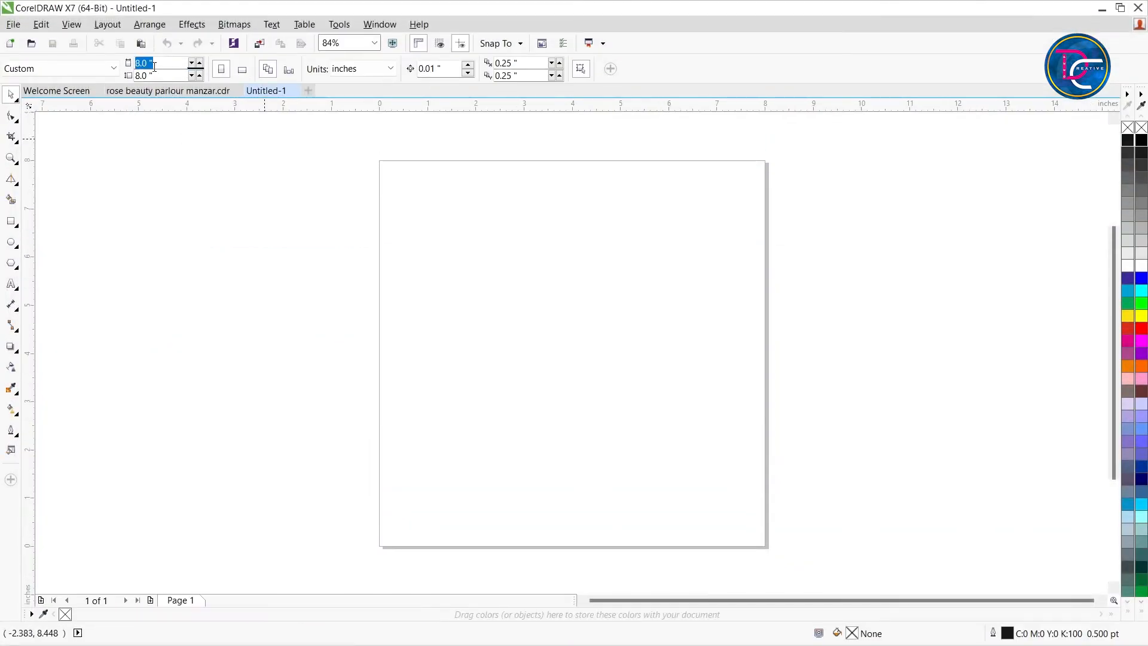
text(10)
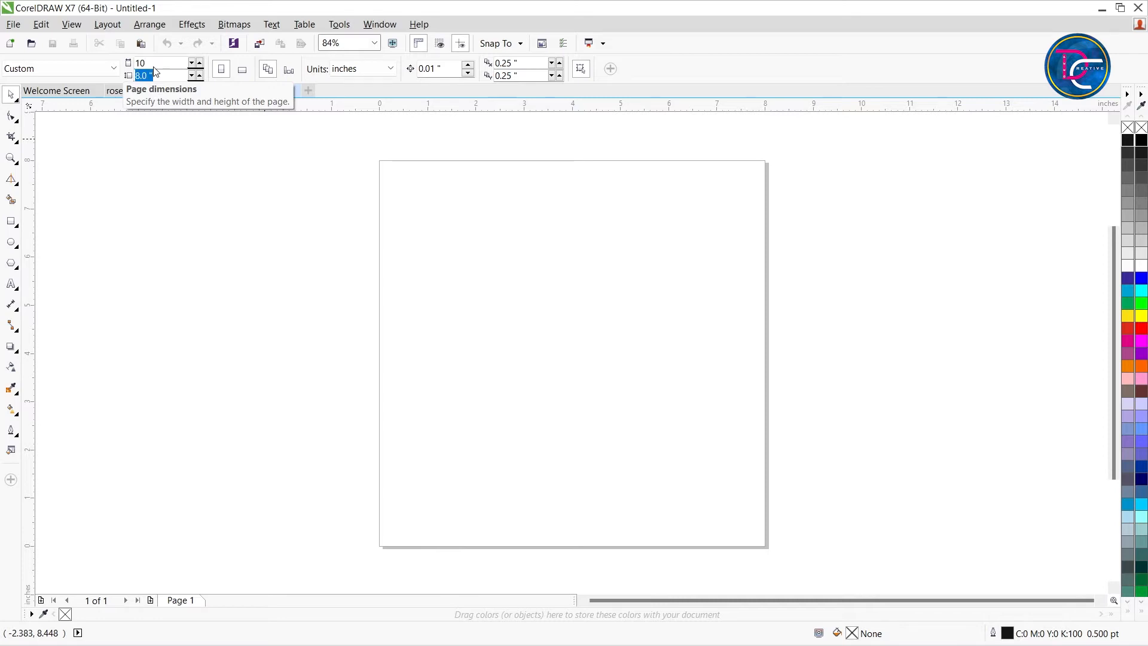
text(5)
key(Return)
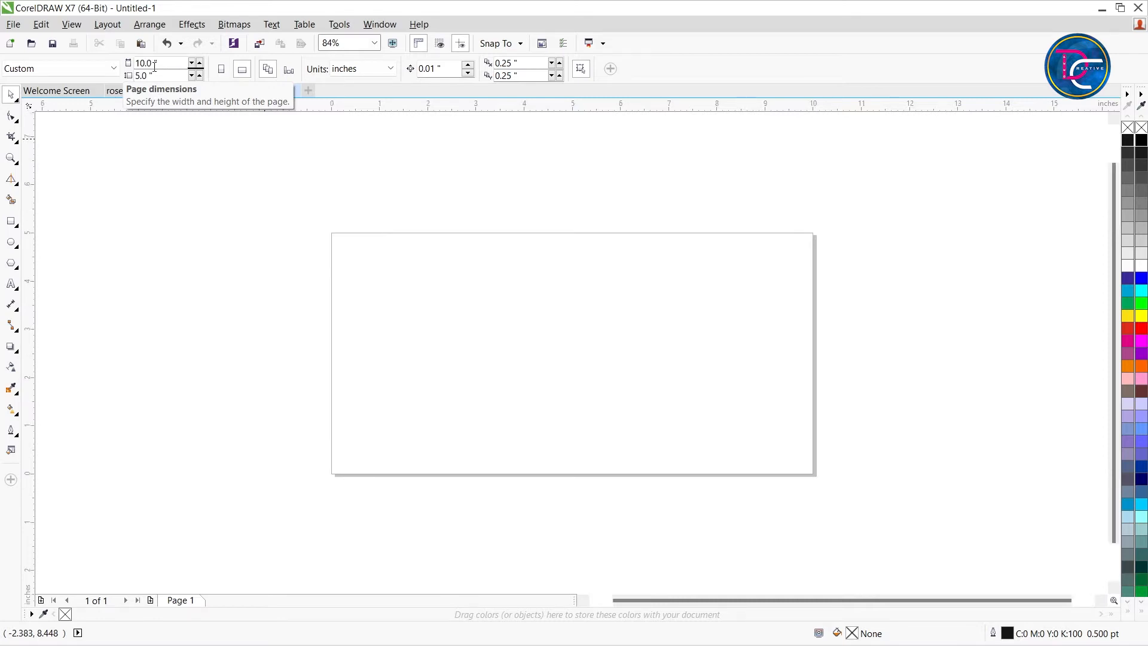
Paste the copied banner elements, including the ROSE logo and the Makeup is Art photo, into the blank document.
key(z)
drag(835, 431, 936, 472)
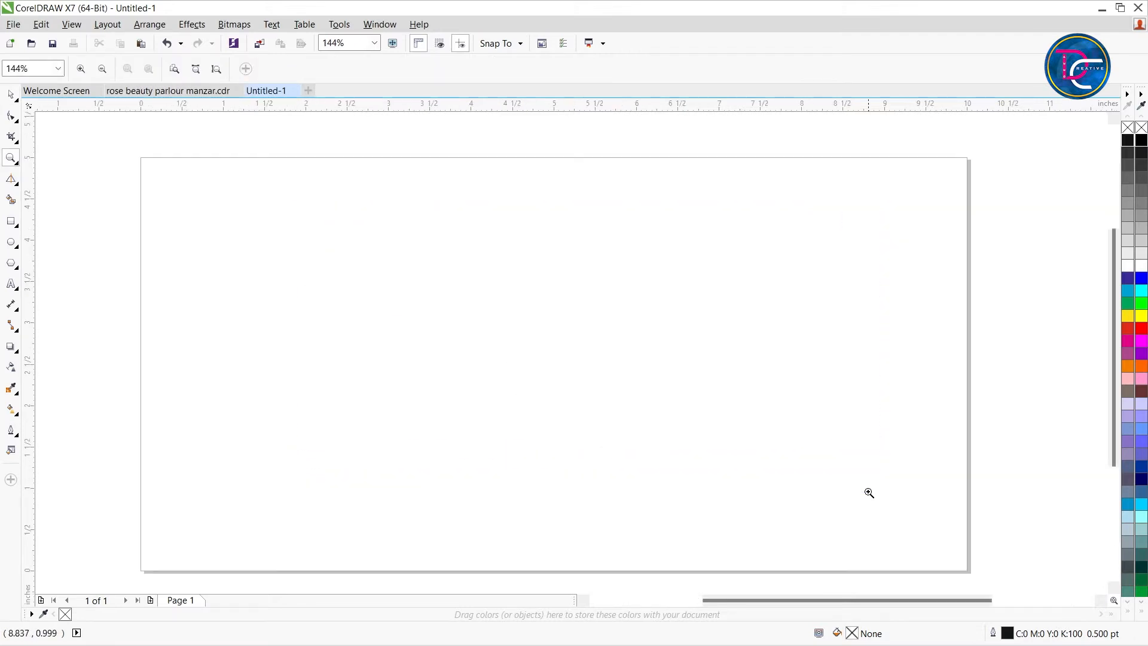
key(space)
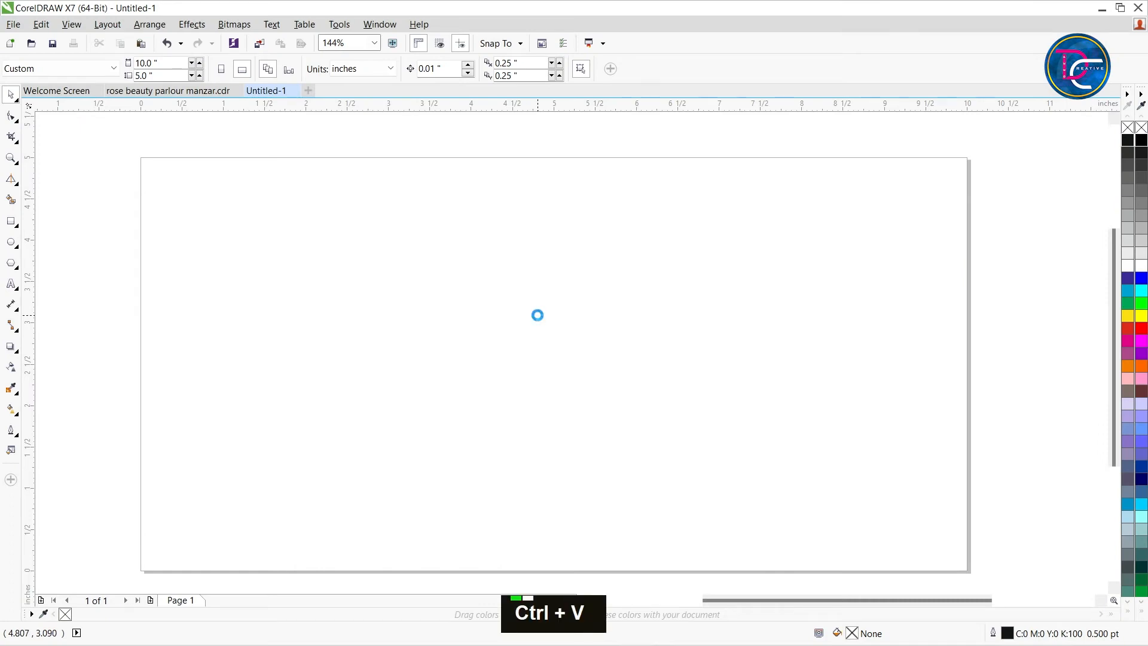
click(591, 505)
scroll(646, 440, down, 2)
scroll(657, 445, up, 1)
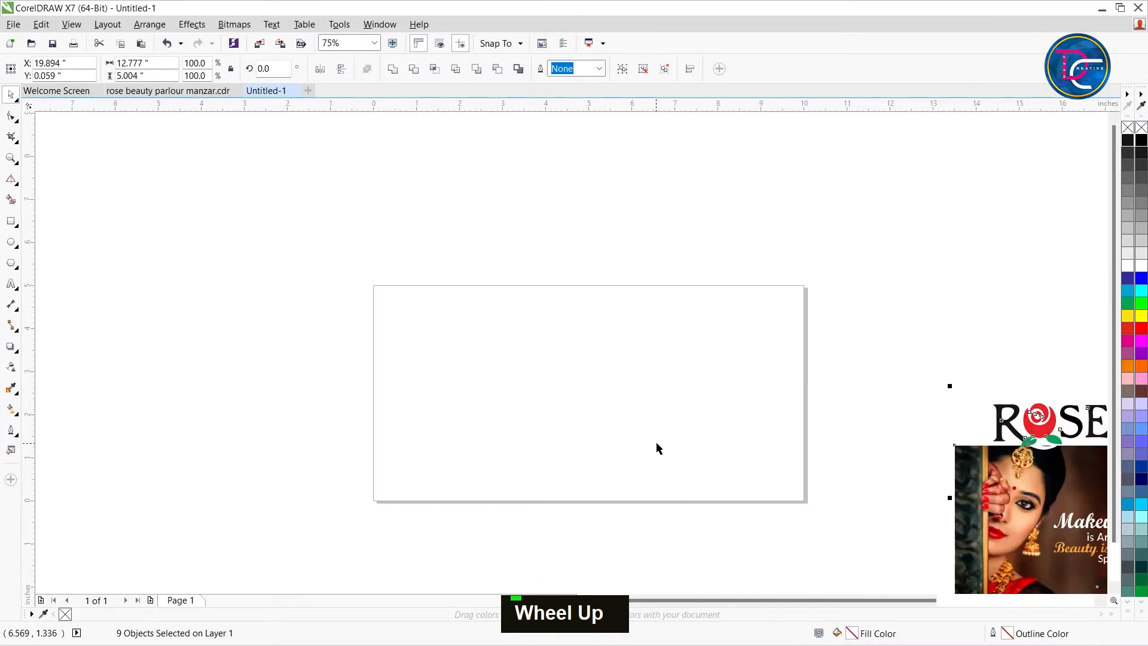
Move the pasted banner elements to just beside the page's right edge and deselect them.
drag(1044, 462, 909, 365)
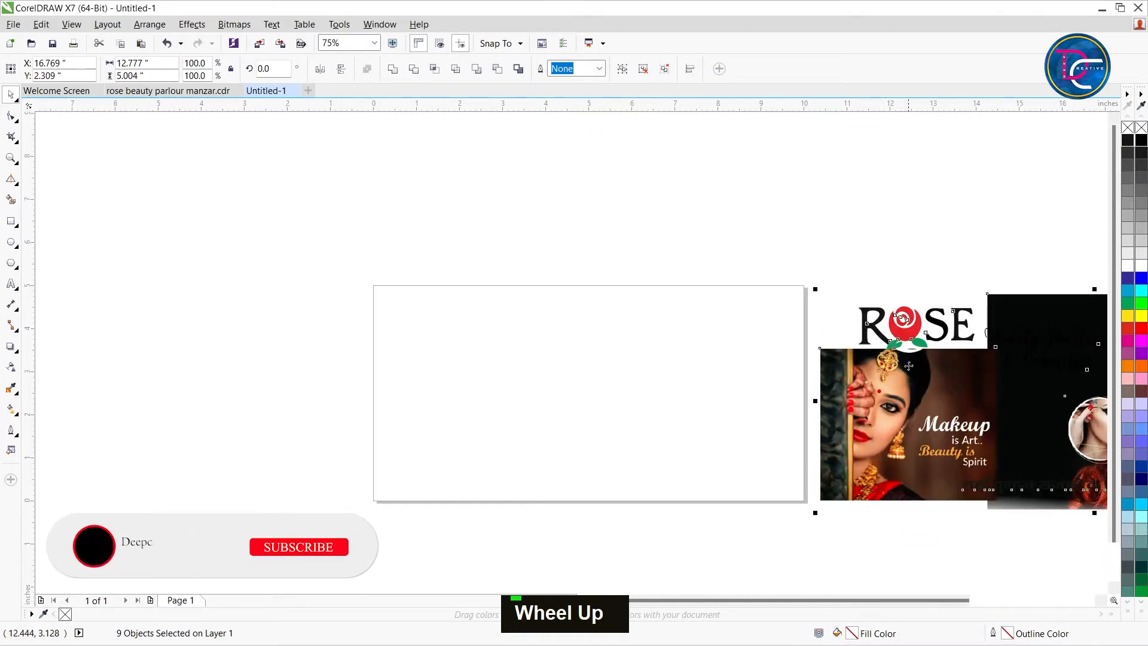
click(806, 265)
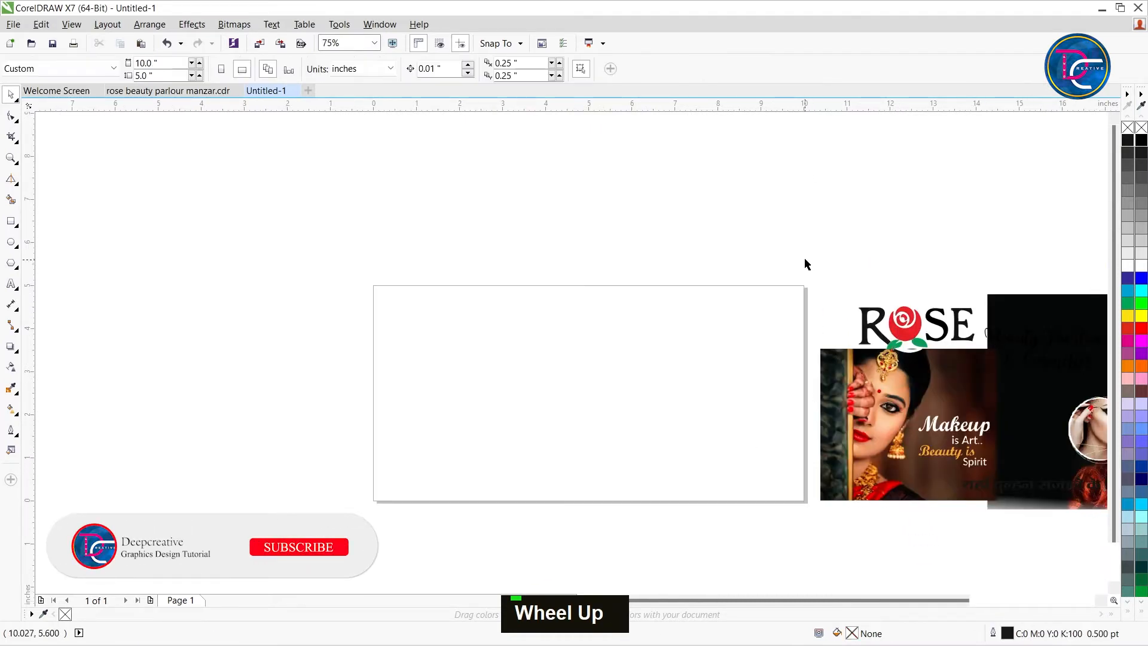
Create a page-sized rectangle of 10 by 5 inches and fill it with black, C:0 M:0 Y:0 K:100.
double_click(9, 225)
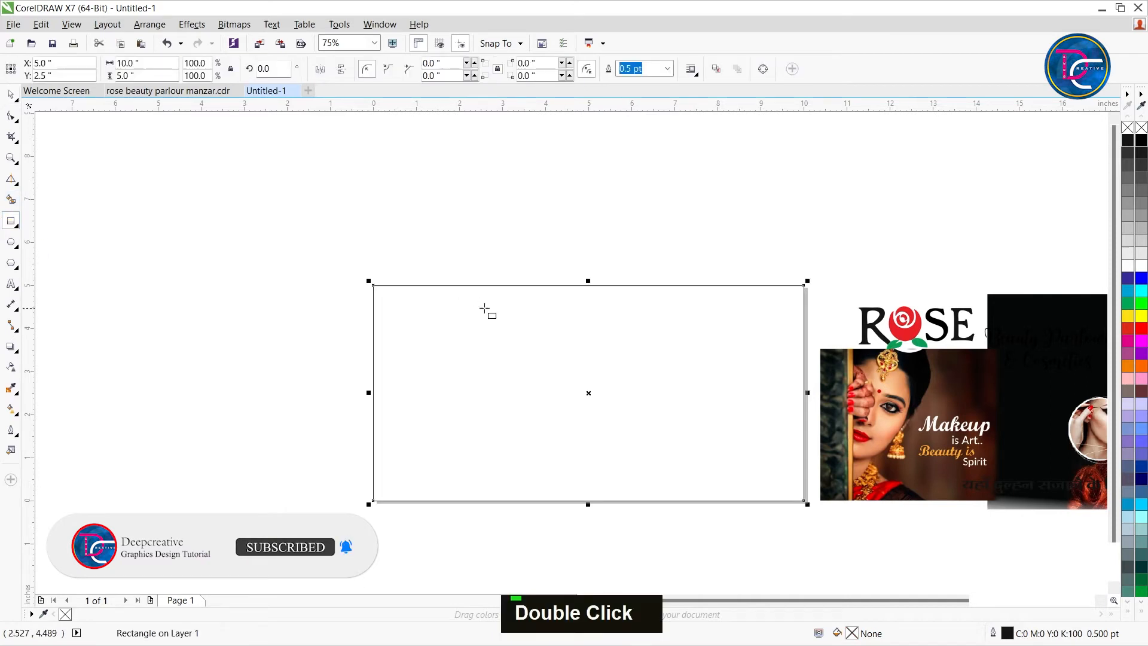
key(ctrl+space)
click(616, 197)
click(645, 388)
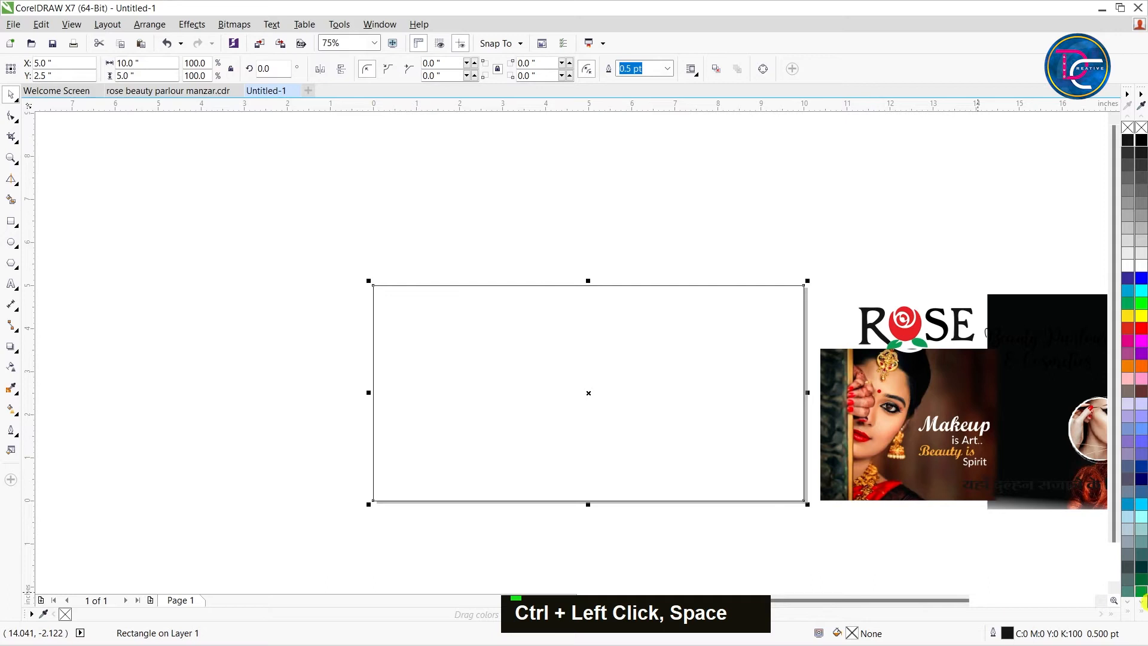
click(1133, 614)
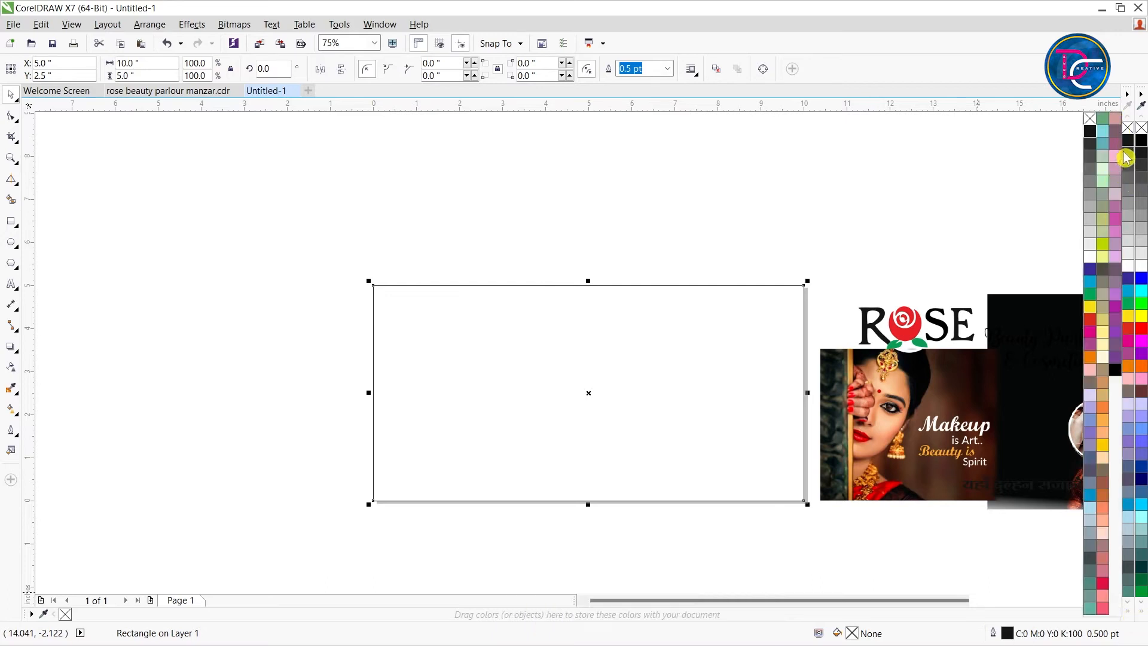
click(1092, 137)
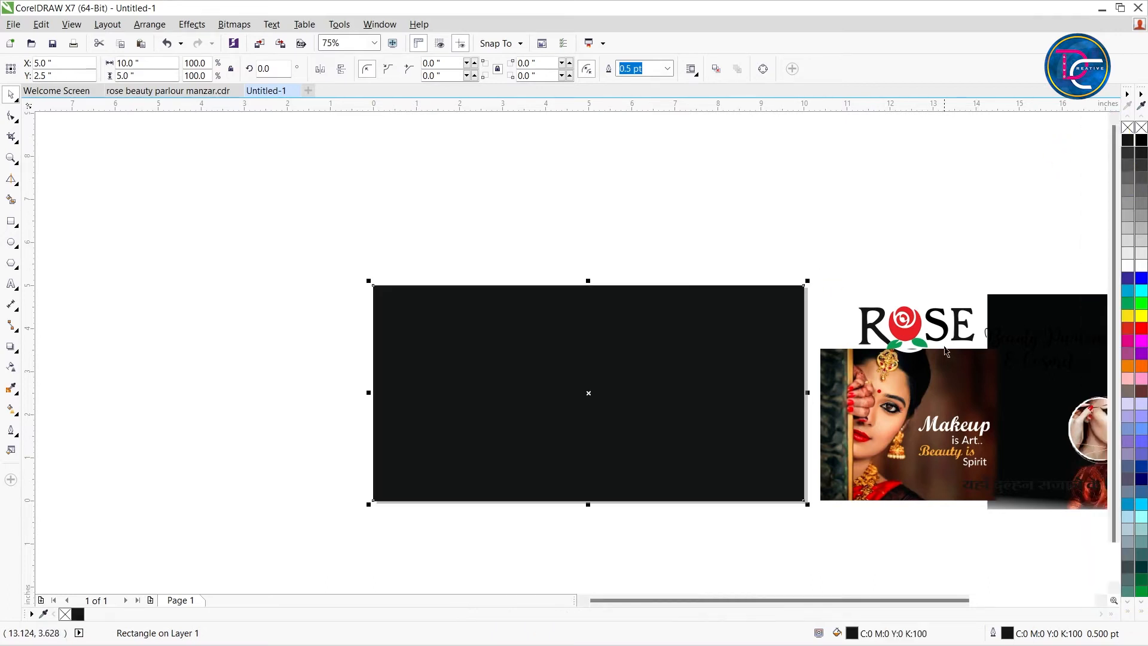
Place the red-haired model photo over the black rectangle, aligned with its right edge and centred vertically.
mouse_move(1019, 317)
mouse_down()
mouse_move(838, 266)
mouse_move(592, 309)
mouse_up()
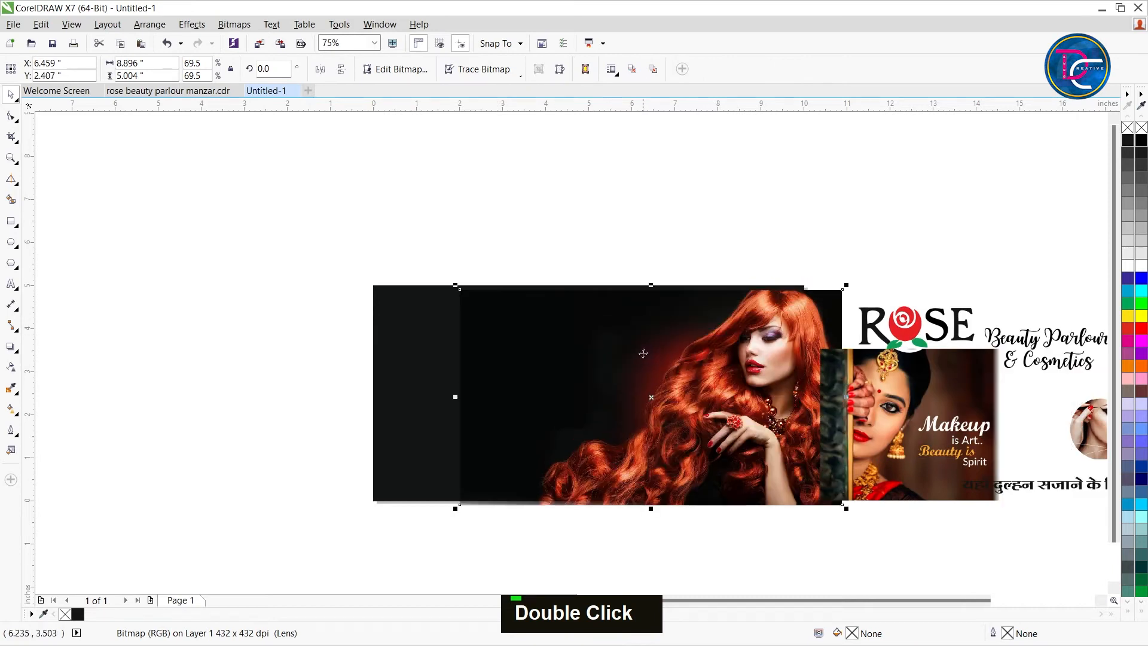
mouse_move(761, 315)
mouse_down()
mouse_move(729, 317)
mouse_move(771, 320)
mouse_up()
scroll(810, 338, up, 2)
scroll(785, 257, down, 2)
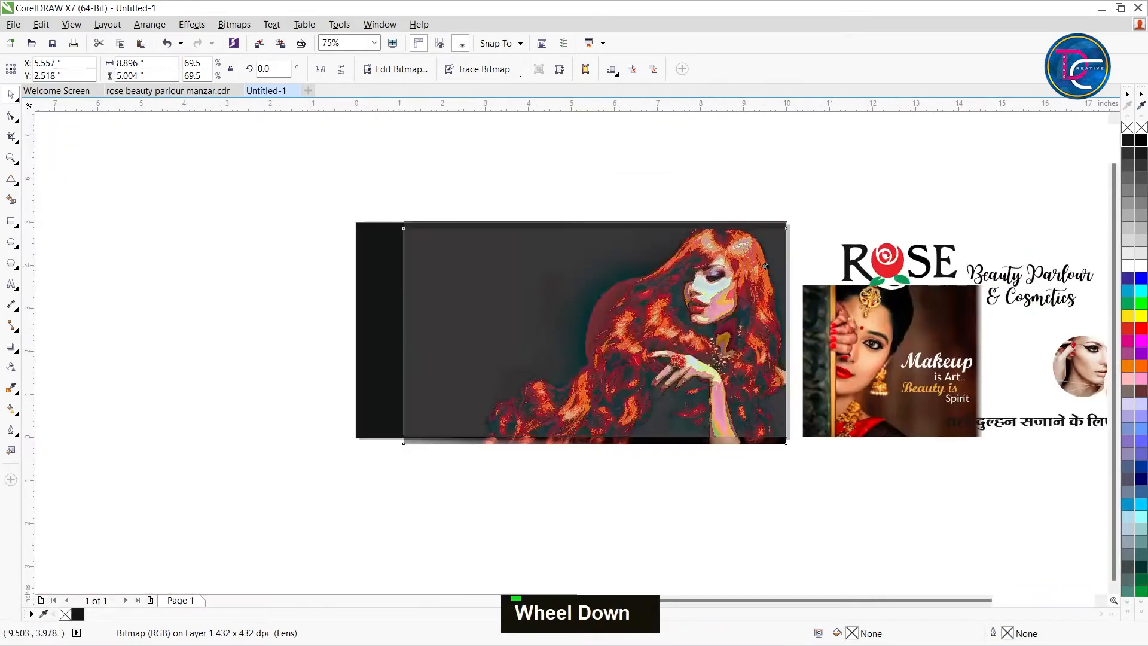
shift+click(370, 349)
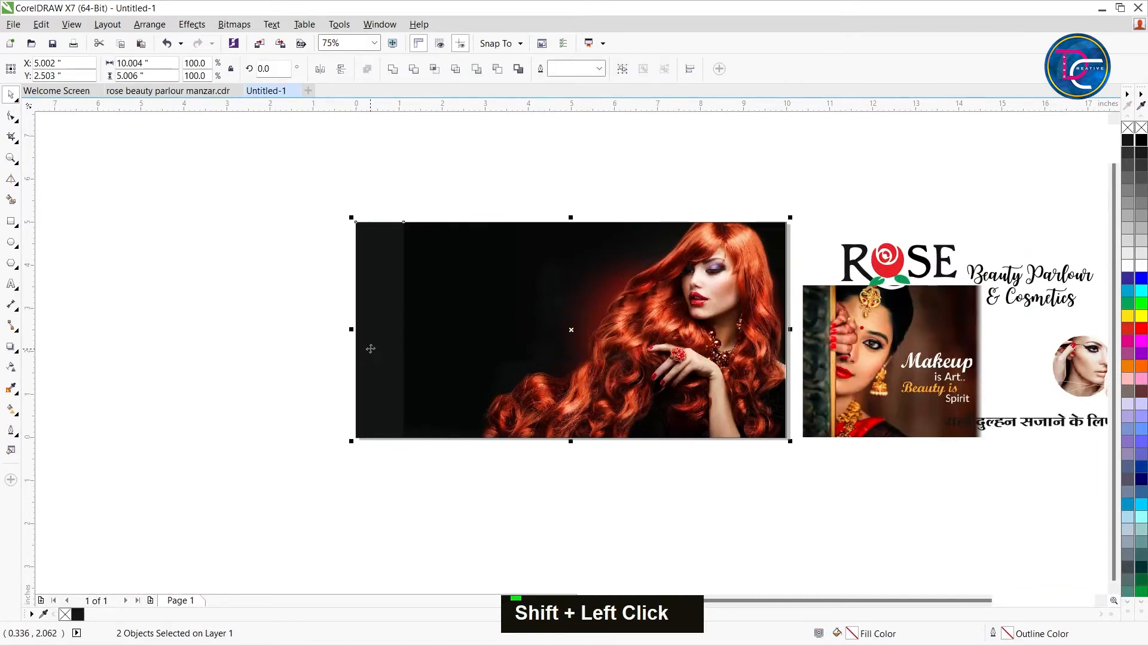
PowerClip the red-haired model photo inside the black page-sized rectangle.
double_click(648, 300)
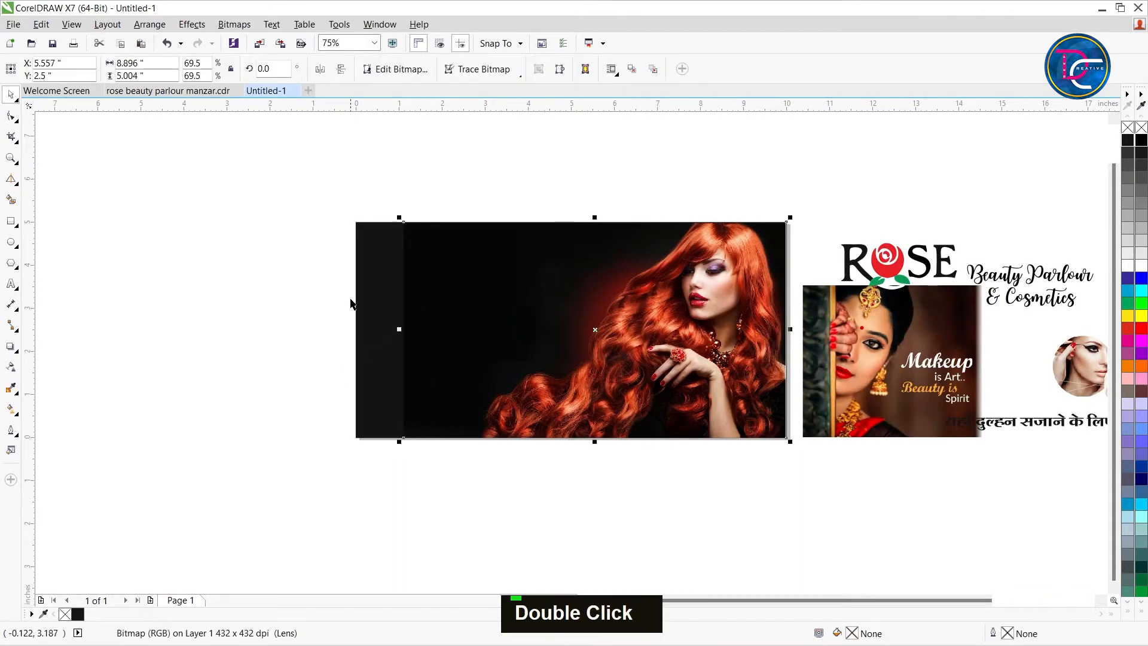
key(w)
click(373, 253)
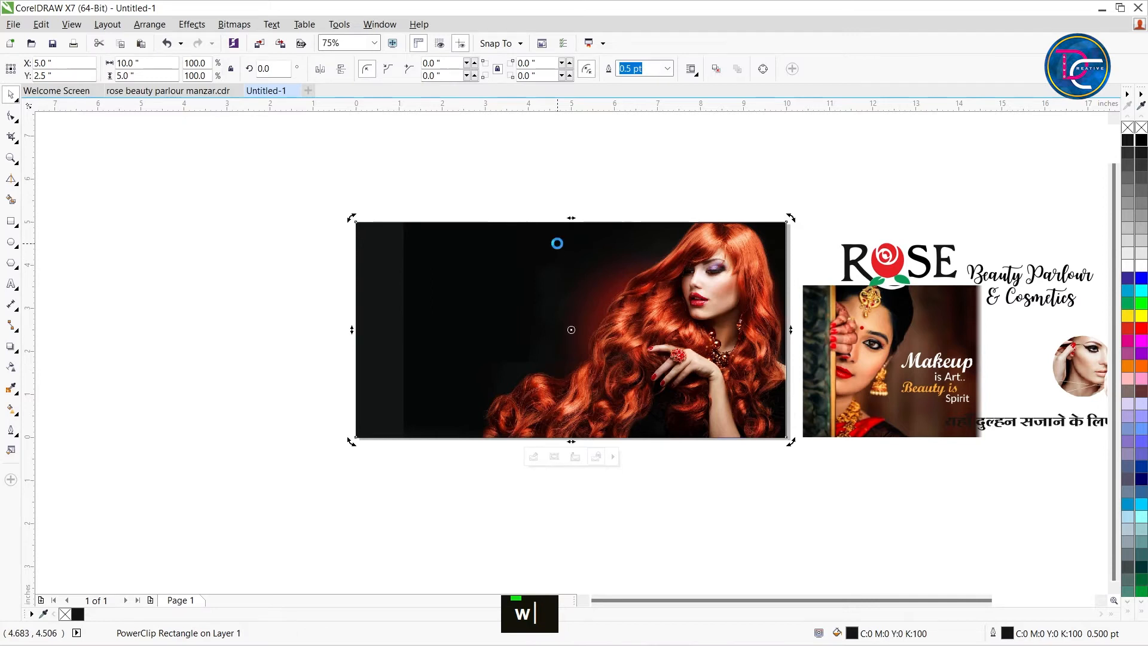
Edit the PowerClip contents and fade the photo's left edge into the black background with a linear transparency.
double_click(557, 244)
click(517, 343)
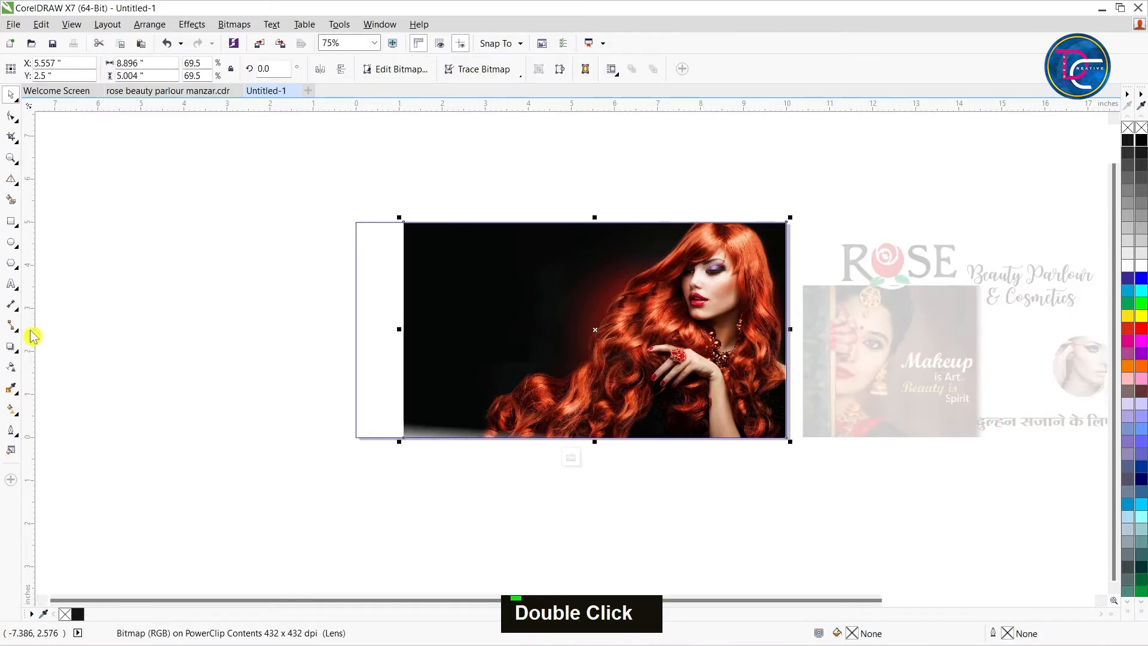
click(12, 367)
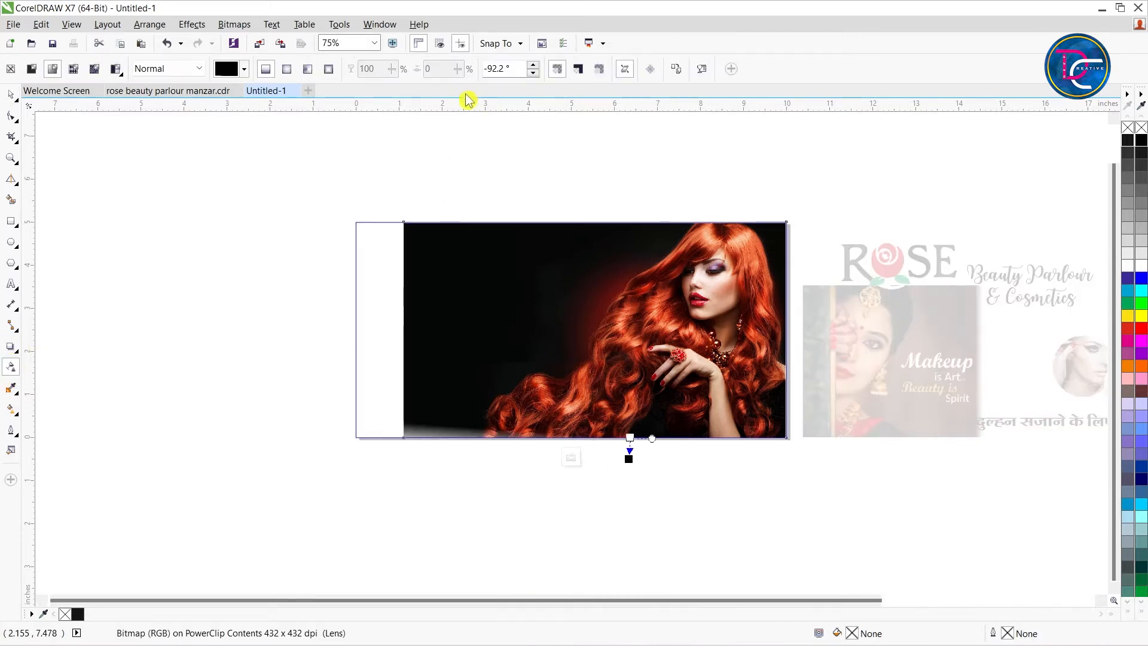
scroll(428, 325, up, 2)
drag(553, 354, 353, 356)
key(ctrl+space)
ctrl+click(102, 322)
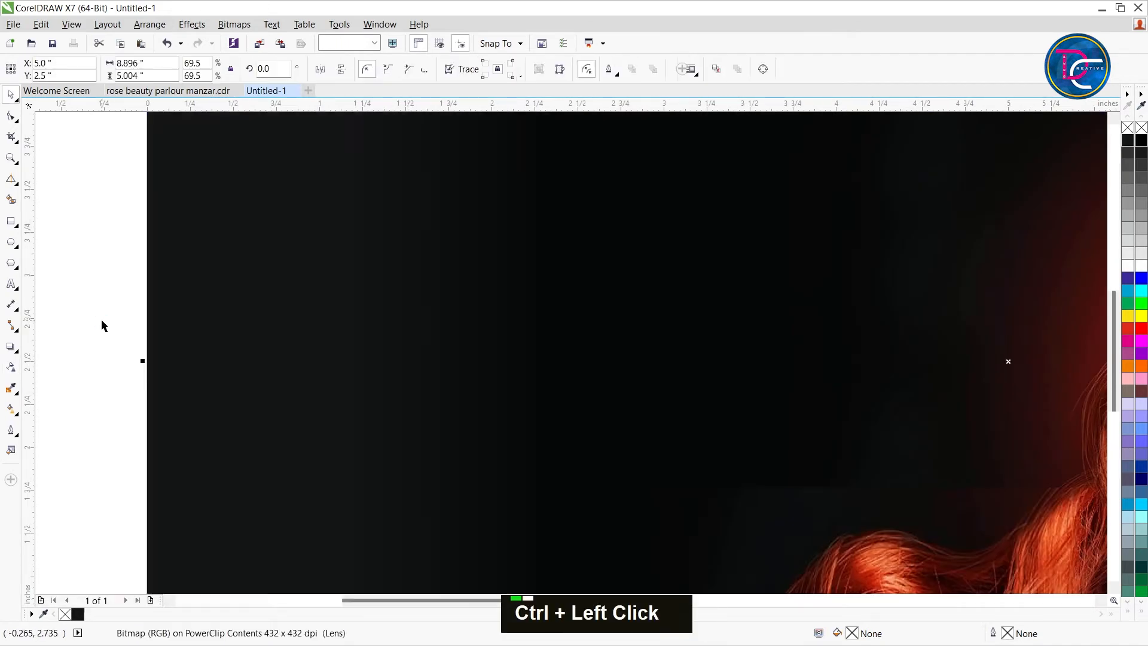
scroll(186, 301, down, 2)
click(462, 190)
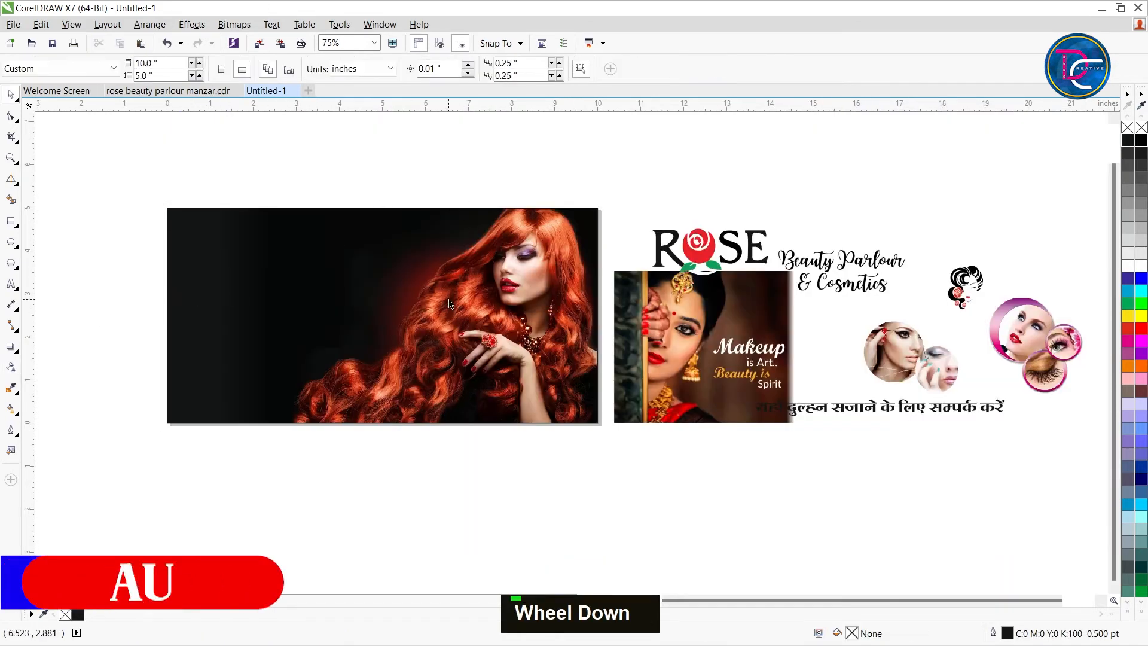
Try the black-lettered ROSE logo in the banner's upper-left corner.
click(746, 261)
drag(745, 261, 263, 237)
scroll(264, 238, up, 2)
scroll(264, 238, down, 2)
scroll(267, 241, up, 2)
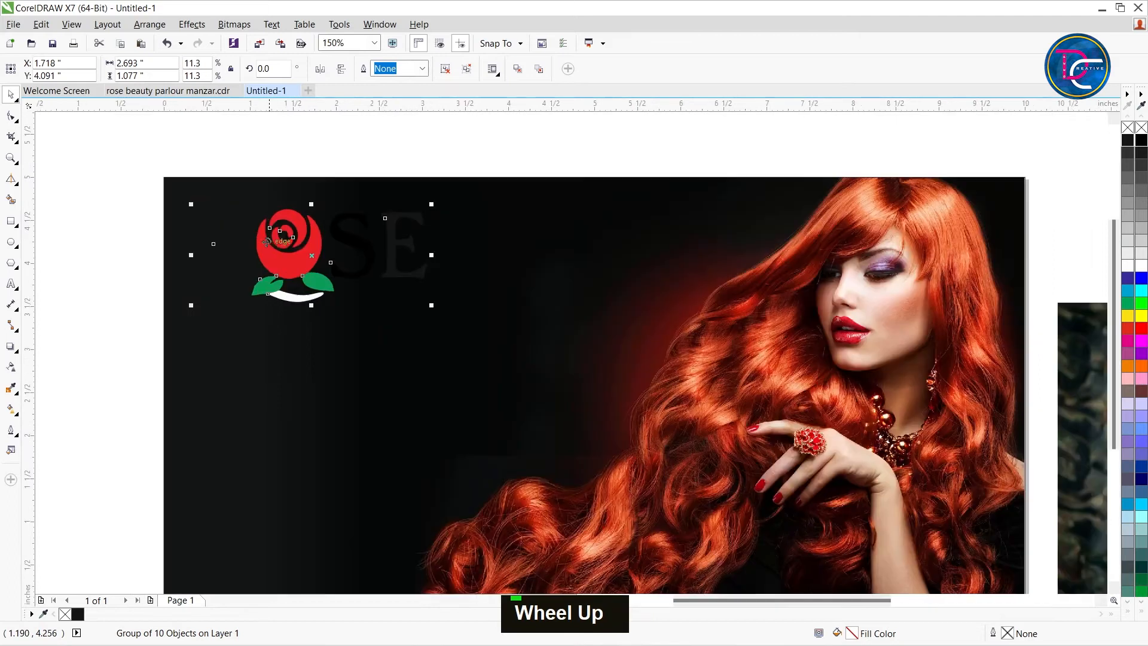
scroll(369, 241, down, 2)
scroll(315, 245, up, 5)
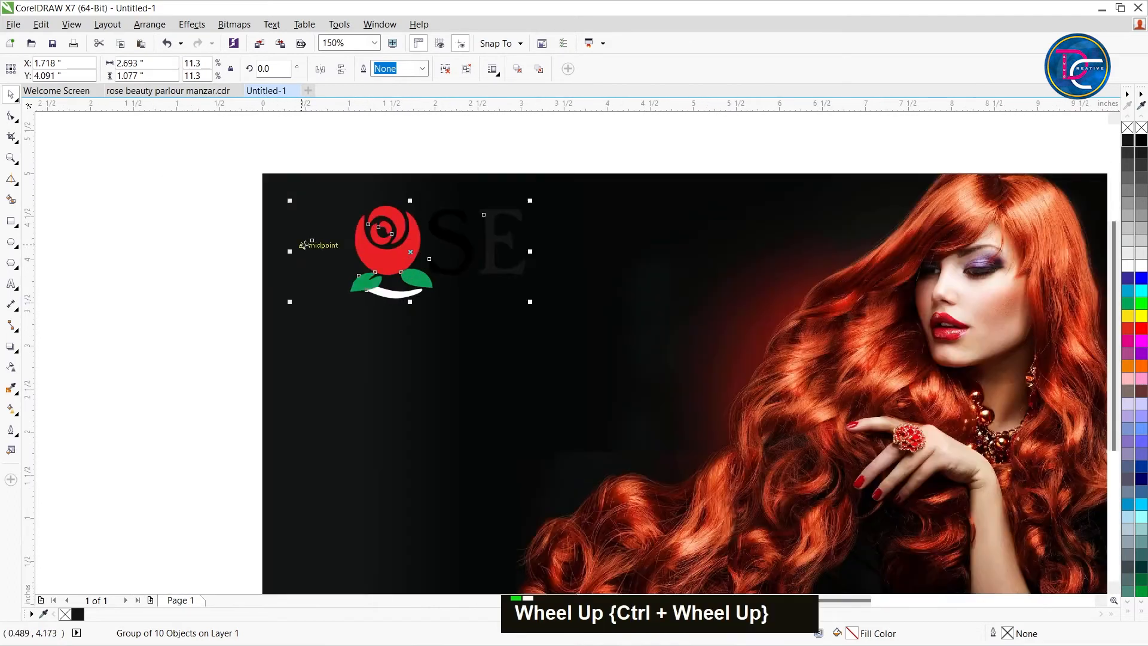
scroll(349, 259, down, 1)
scroll(349, 258, down, 2)
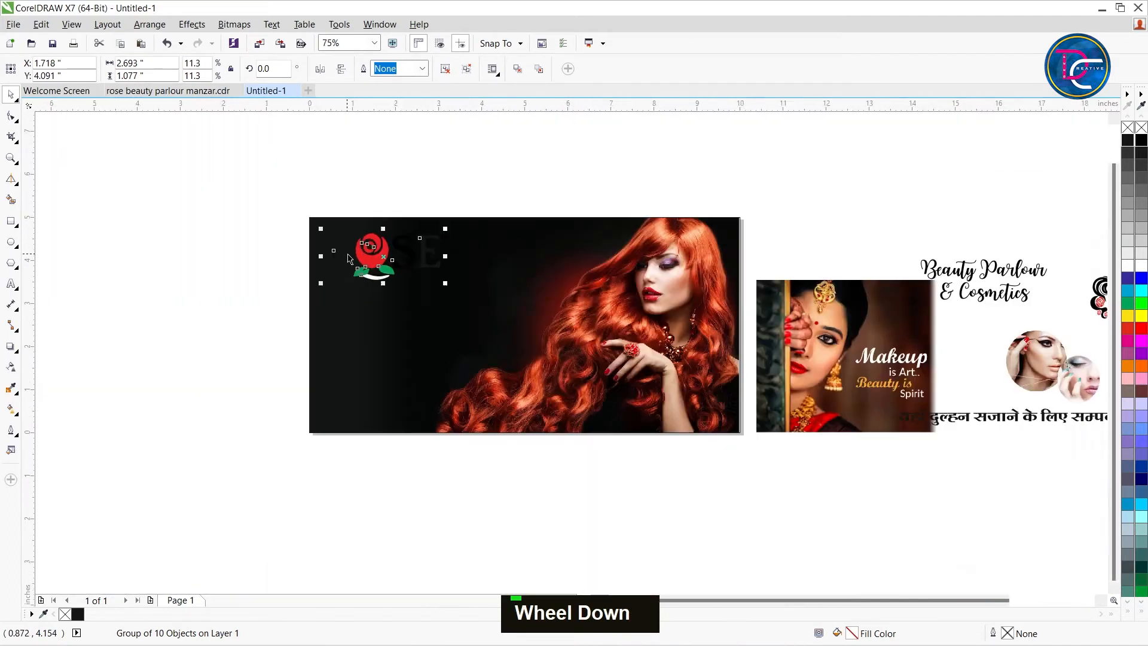
Move the ROSE logo off the banner and fill its letters R, S and E with white.
drag(372, 245, 204, 264)
scroll(203, 265, up, 4)
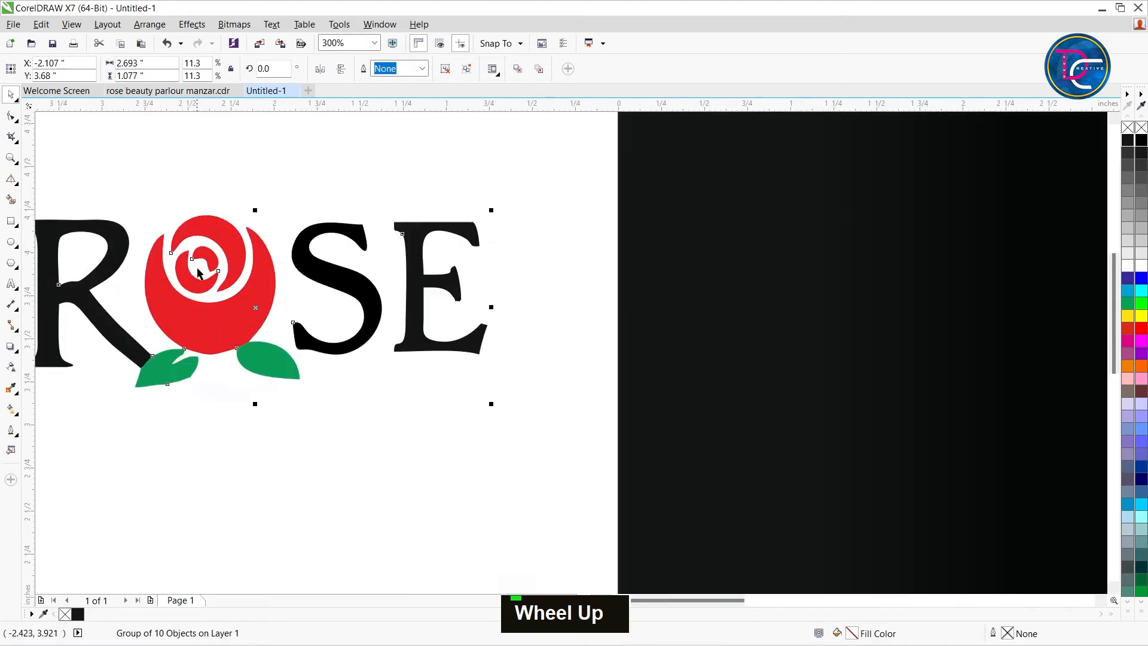
ctrl+click(112, 325)
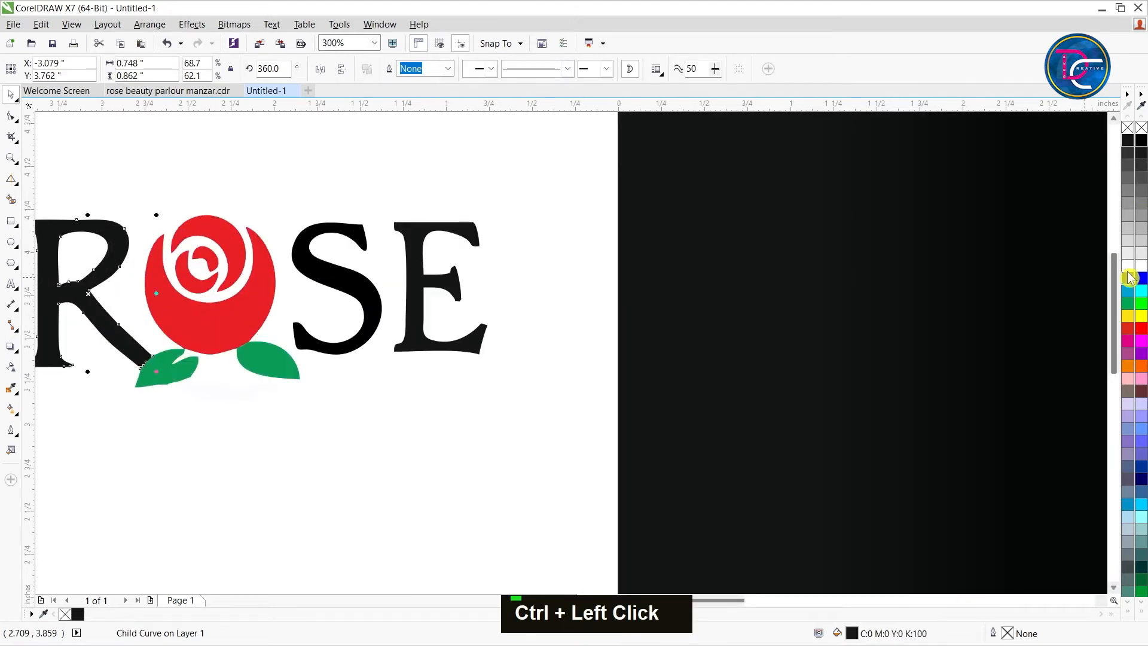
click(1128, 274)
ctrl+click(372, 285)
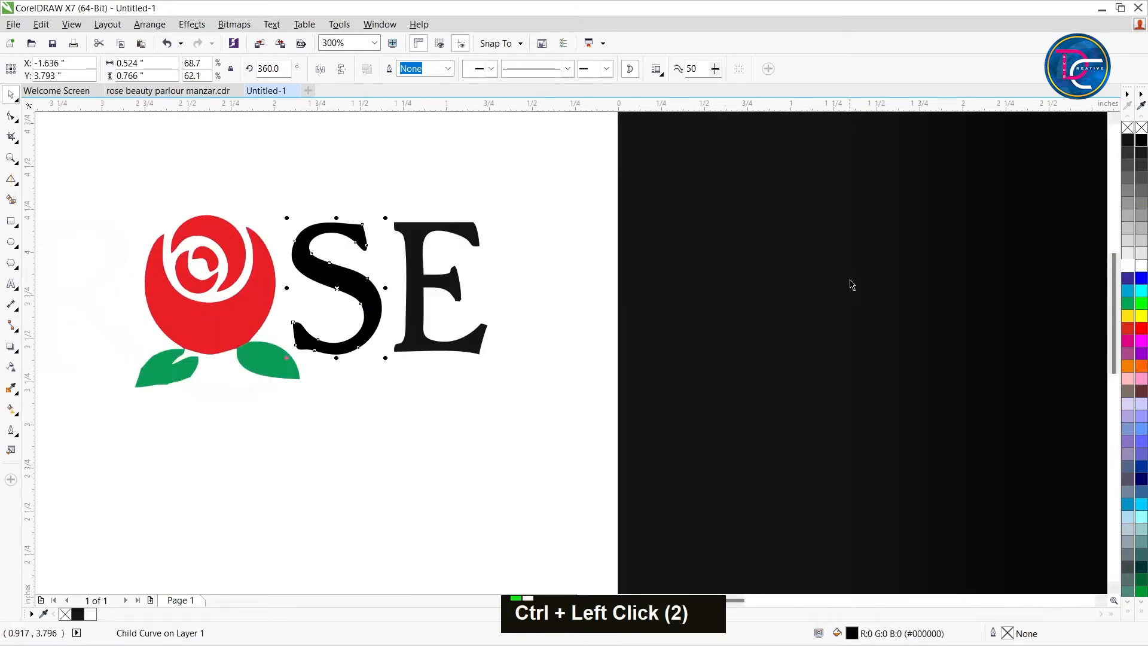
click(1128, 269)
ctrl+click(412, 302)
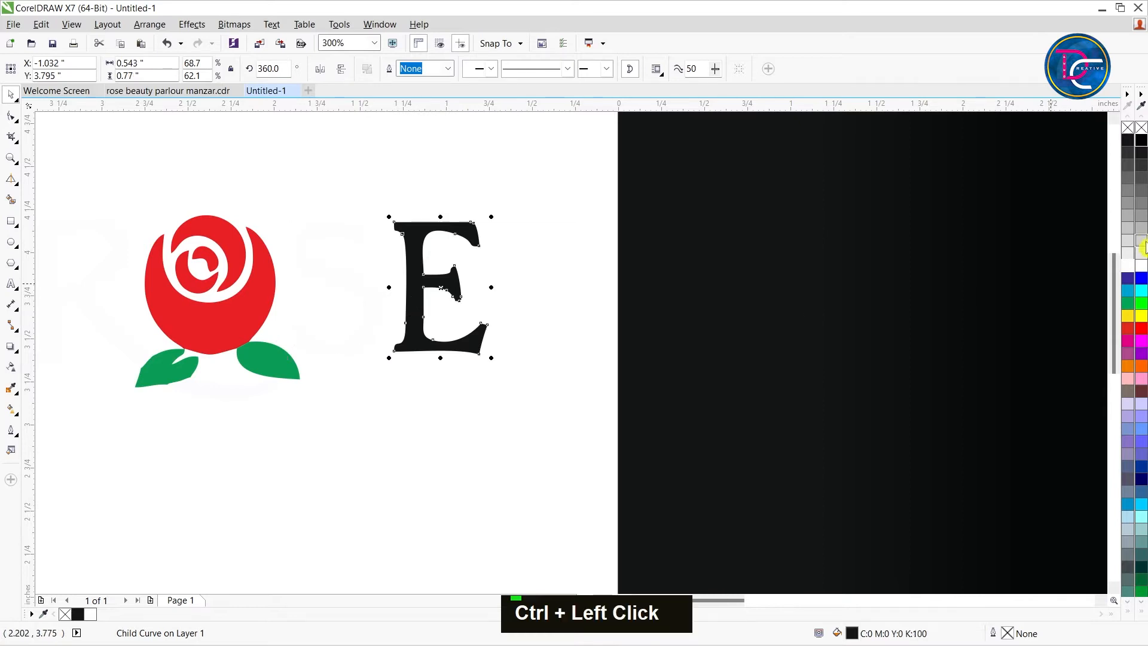
click(1130, 269)
ctrl+click(175, 397)
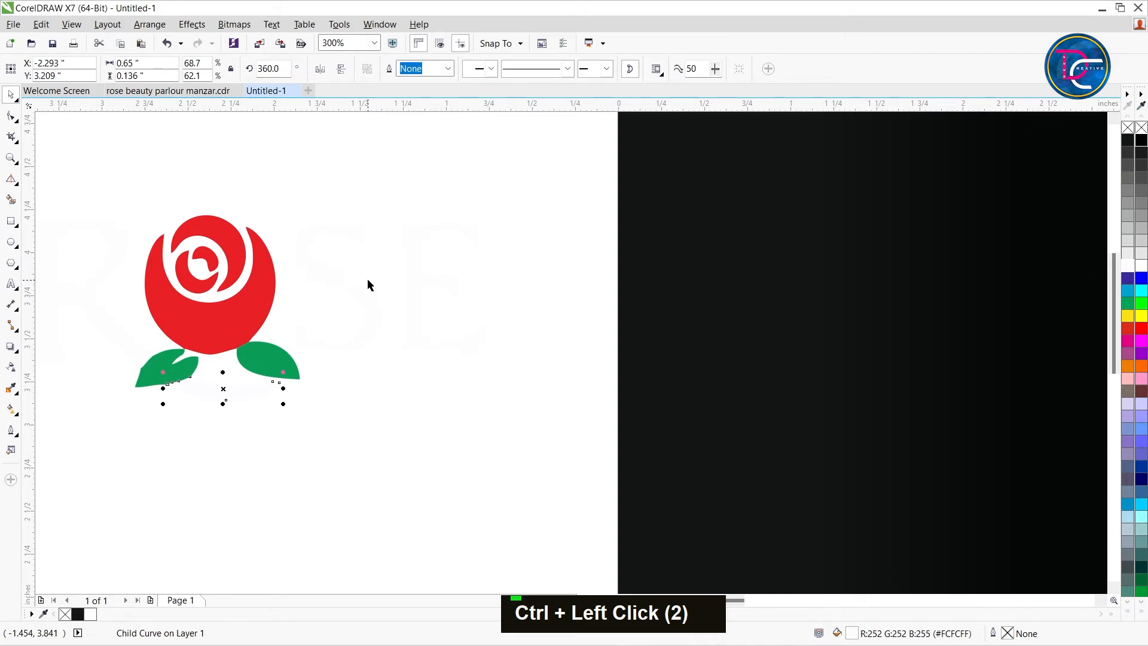
Move the recoloured ROSE logo into the banner's upper-left corner.
scroll(363, 261, down, 1)
click(346, 232)
click(308, 269)
click(450, 255)
drag(289, 301, 608, 241)
scroll(608, 241, down, 4)
key(z)
drag(551, 204, 702, 244)
key(ctrl+space)
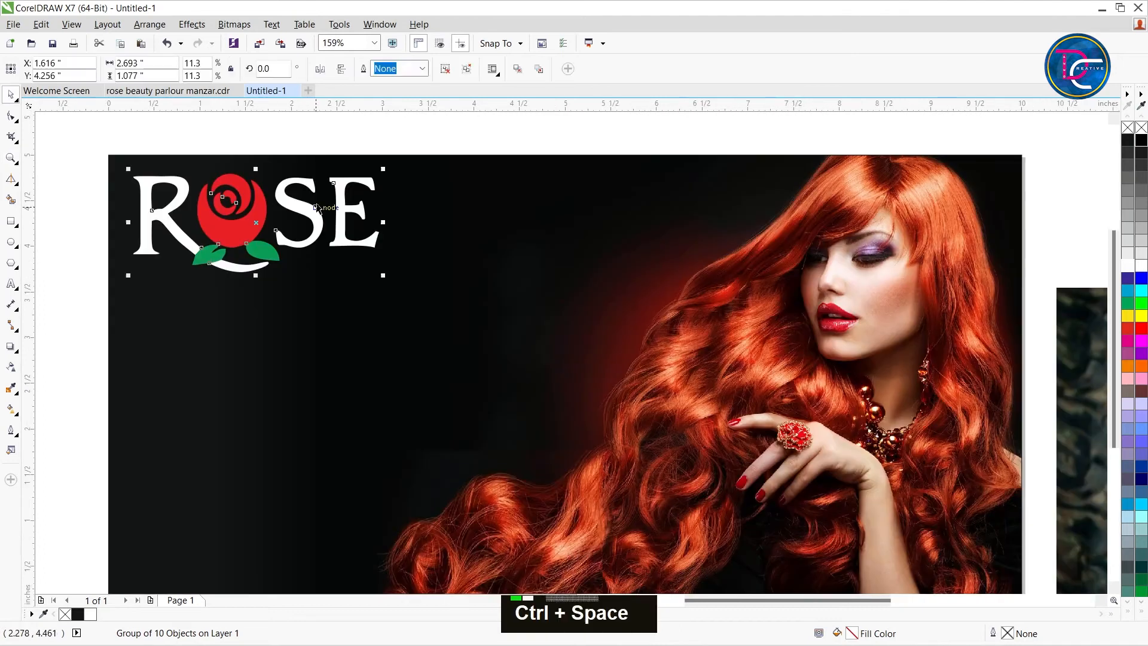
Fine-tune the ROSE logo's position with small nudges within the banner's upper-left corner.
drag(311, 220, 310, 215)
scroll(310, 214, down, 1)
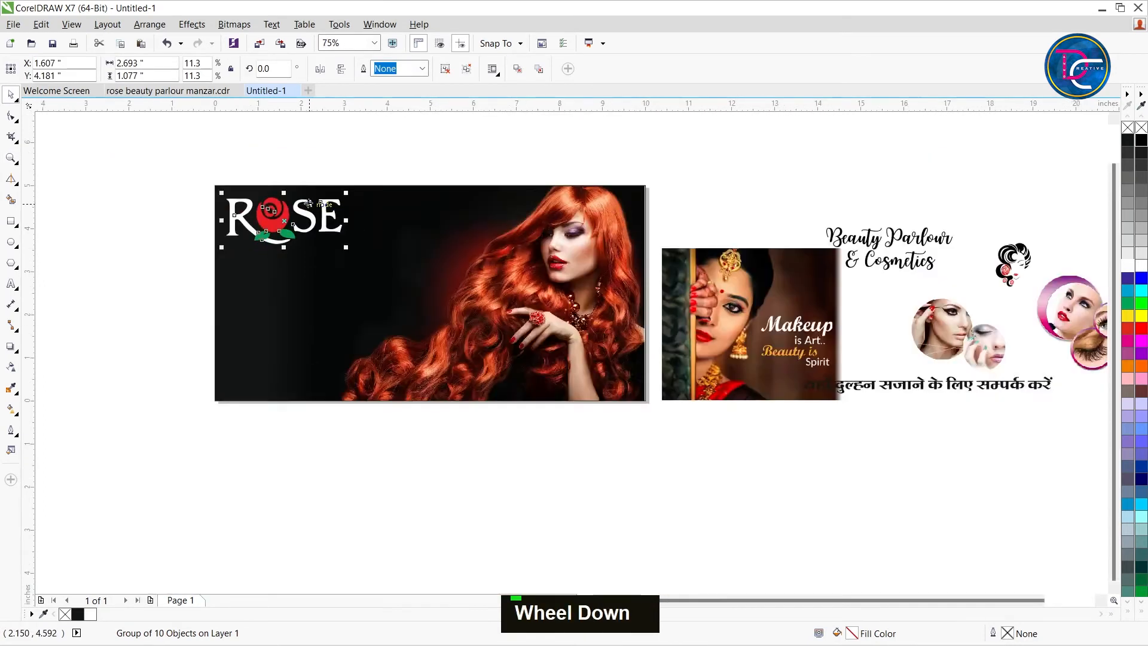
key(Up)
key(Up)
key(Right)
key(Up)
Place the Beauty Parlour & Cosmetics text beside the ROSE logo and fill it with yellow, C:2 M:0 Y:90 K:0.
drag(899, 238, 425, 218)
key(Up)
key(Up)
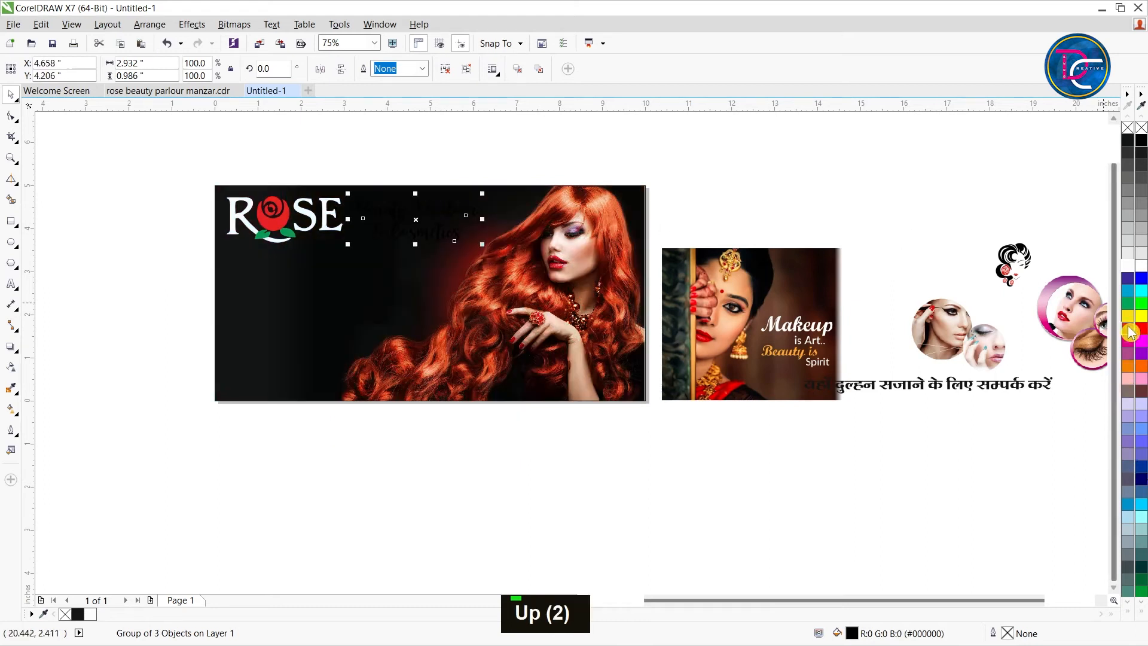
click(1132, 321)
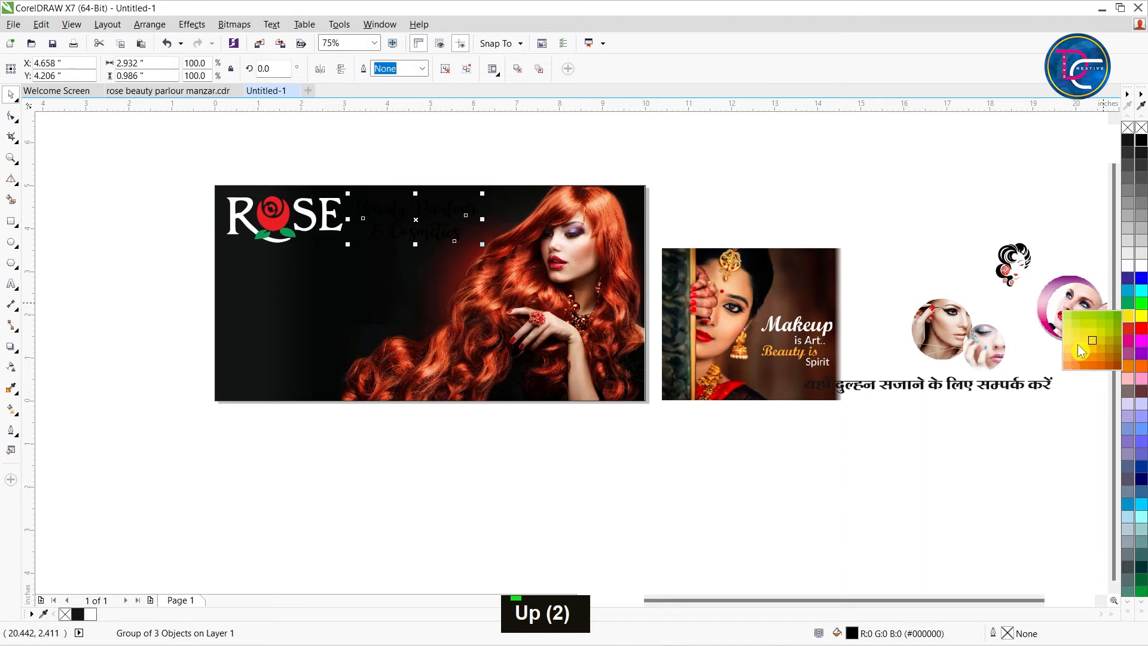
click(1087, 344)
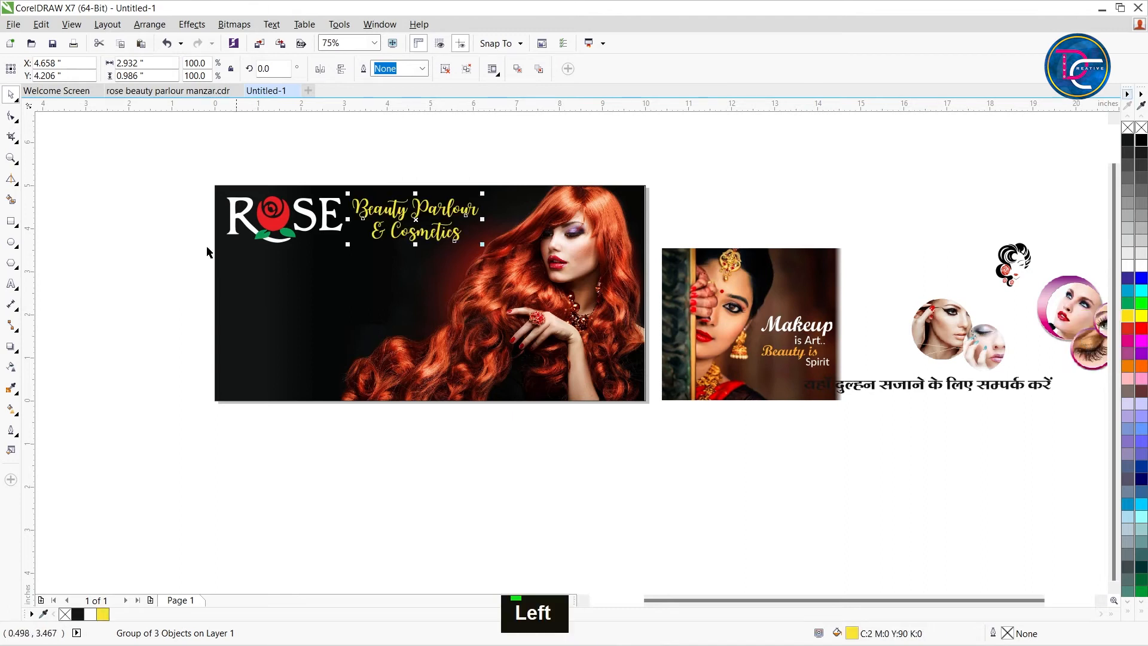
Recolour the Beauty Parlour & Cosmetics text to gold, C:3 M:31 Y:100 K:13.
scroll(508, 197, up, 4)
scroll(525, 196, down, 4)
key(Up)
click(1128, 319)
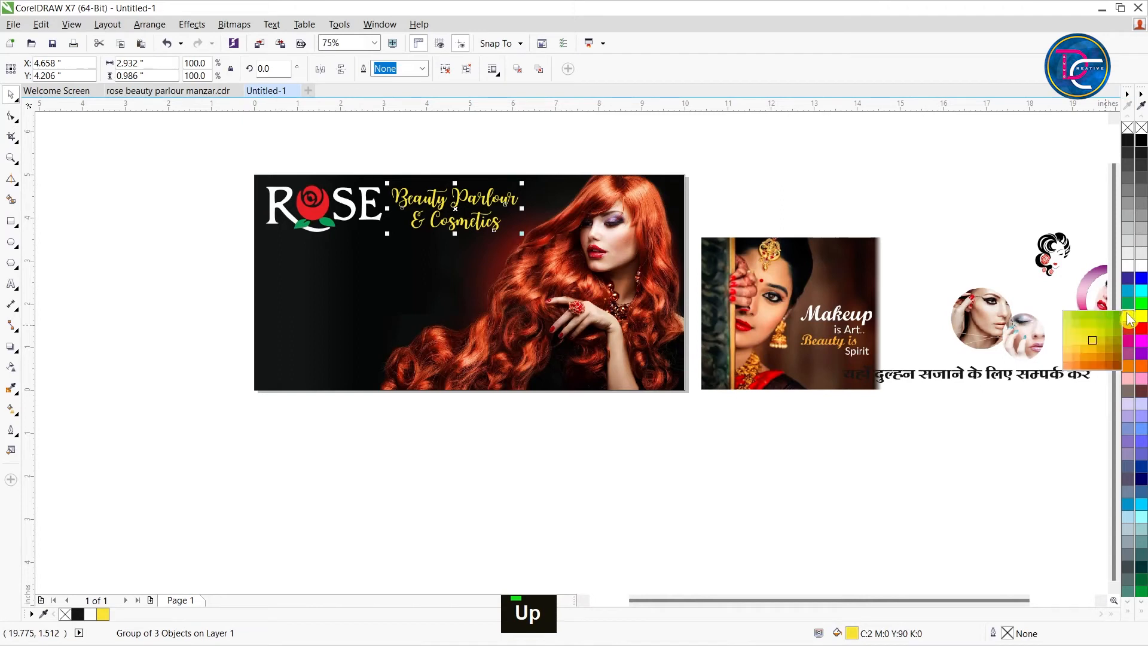
scroll(409, 204, up, 3)
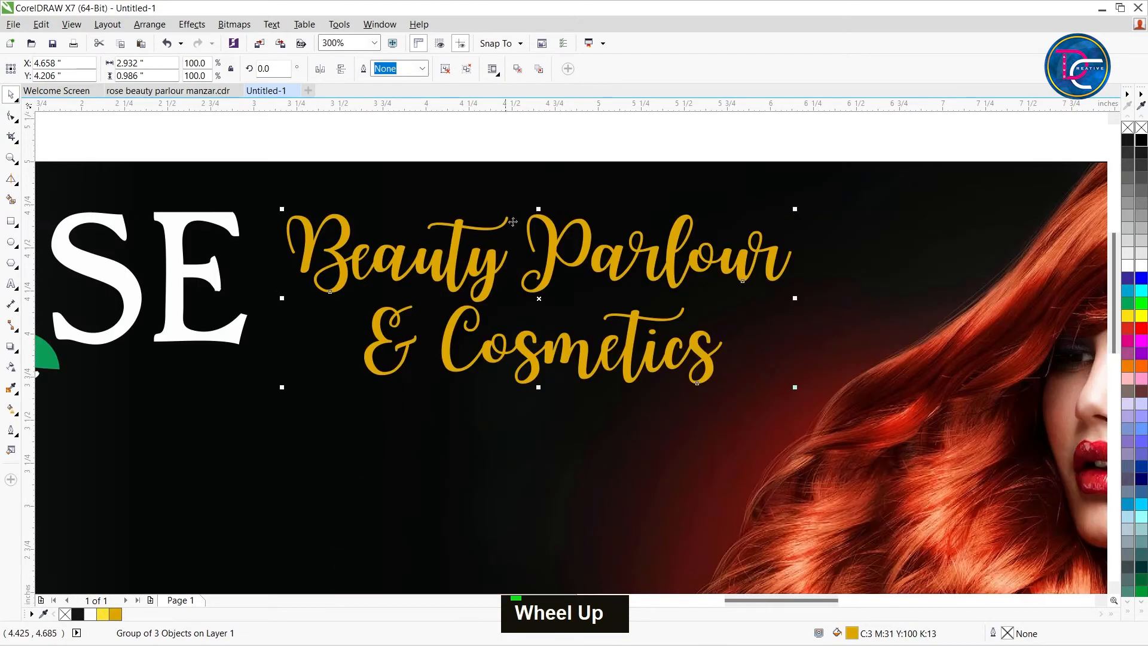
Shift the Beauty Parlour & Cosmetics text closer to the logo and enlarge it to about 3.44 inches wide.
click(552, 169)
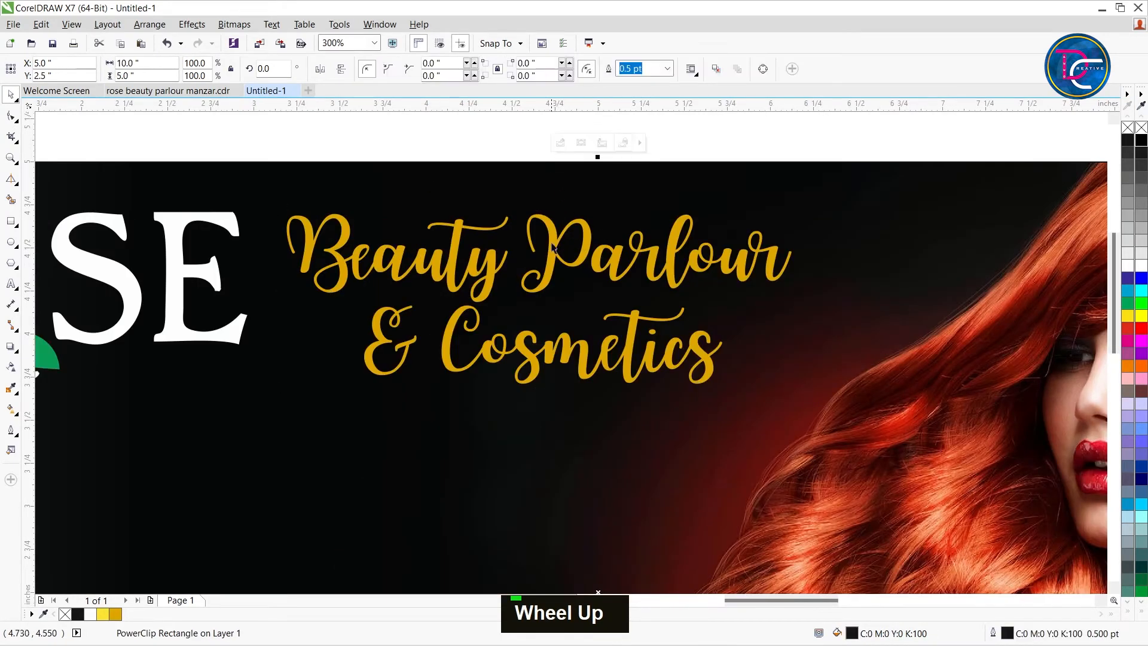
click(553, 249)
drag(553, 250, 533, 242)
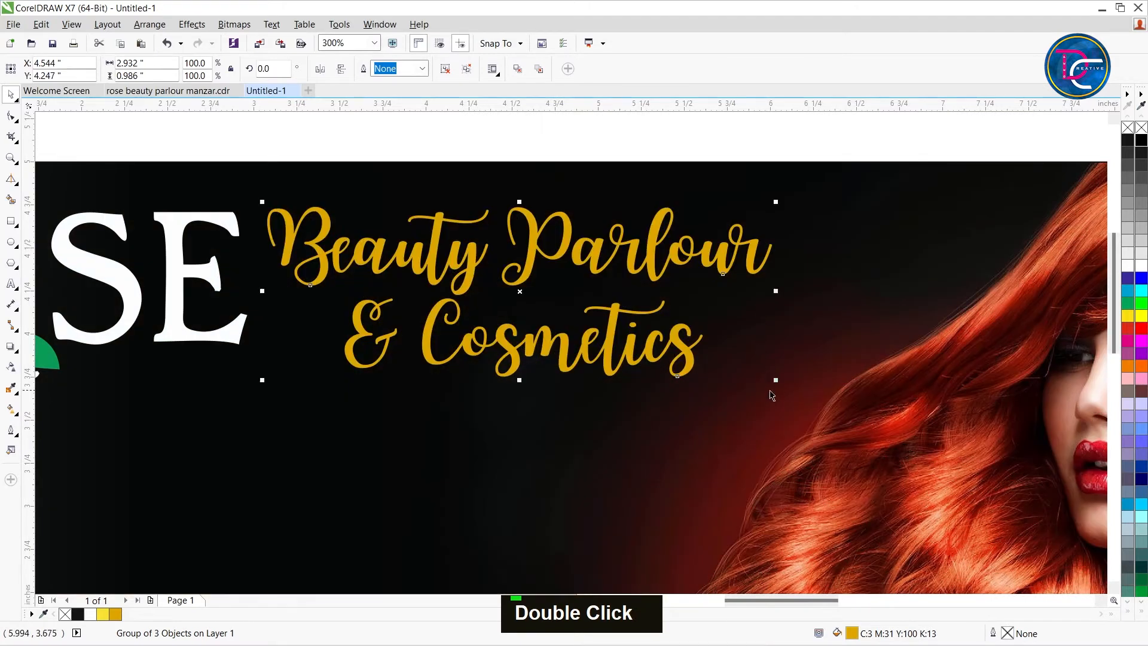
drag(776, 382, 867, 413)
scroll(866, 413, down, 3)
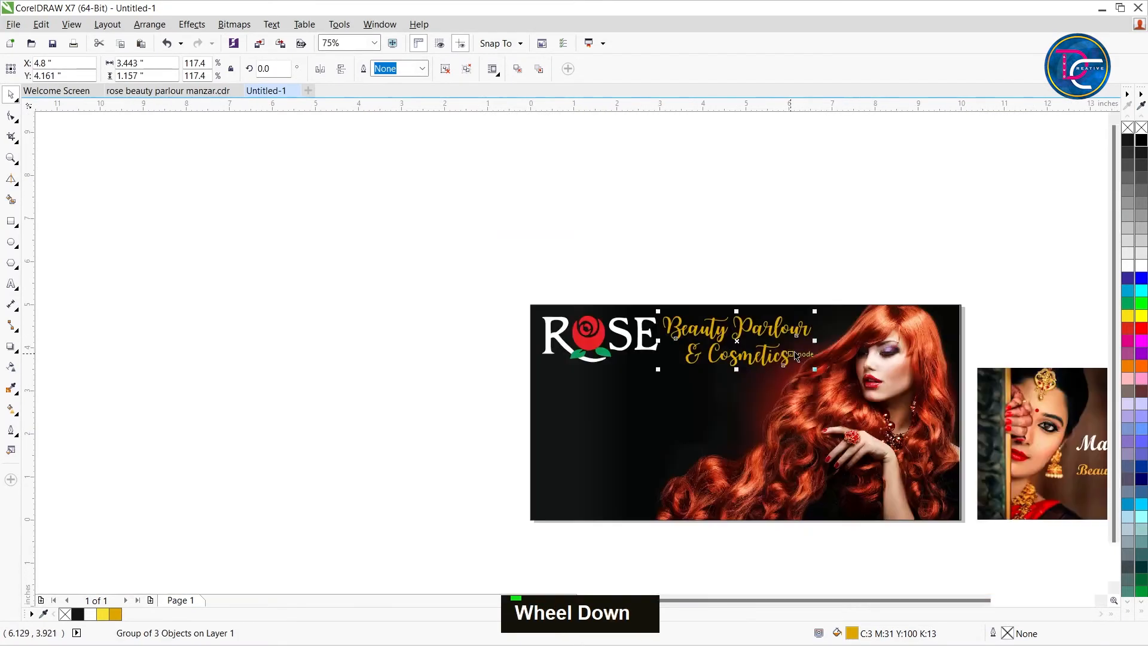
scroll(781, 352, up, 2)
scroll(780, 352, down, 2)
Remove the existing transparency from the Makeup is Art photo beside the banner.
key(z)
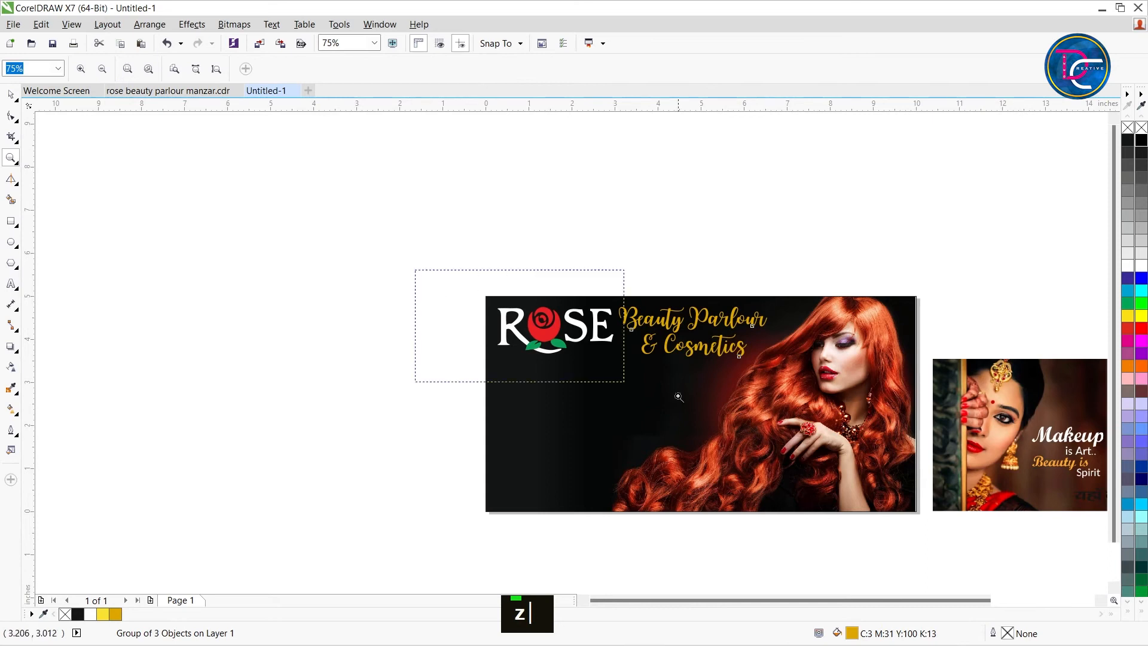
drag(489, 327, 1120, 571)
key(ctrl+space)
click(833, 296)
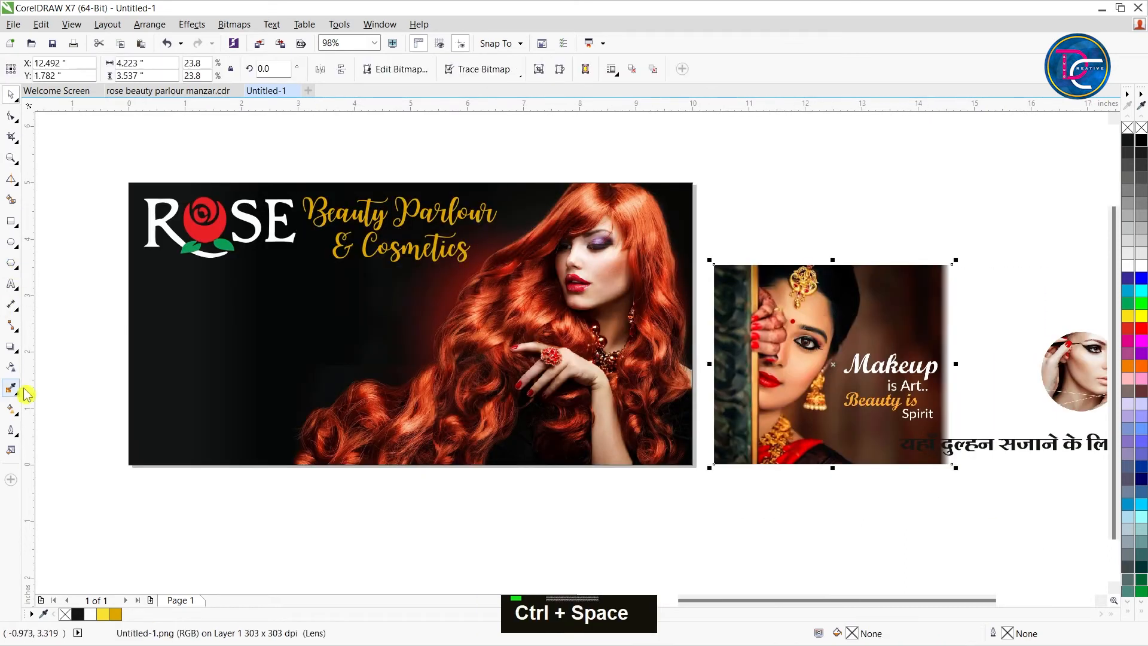
click(13, 382)
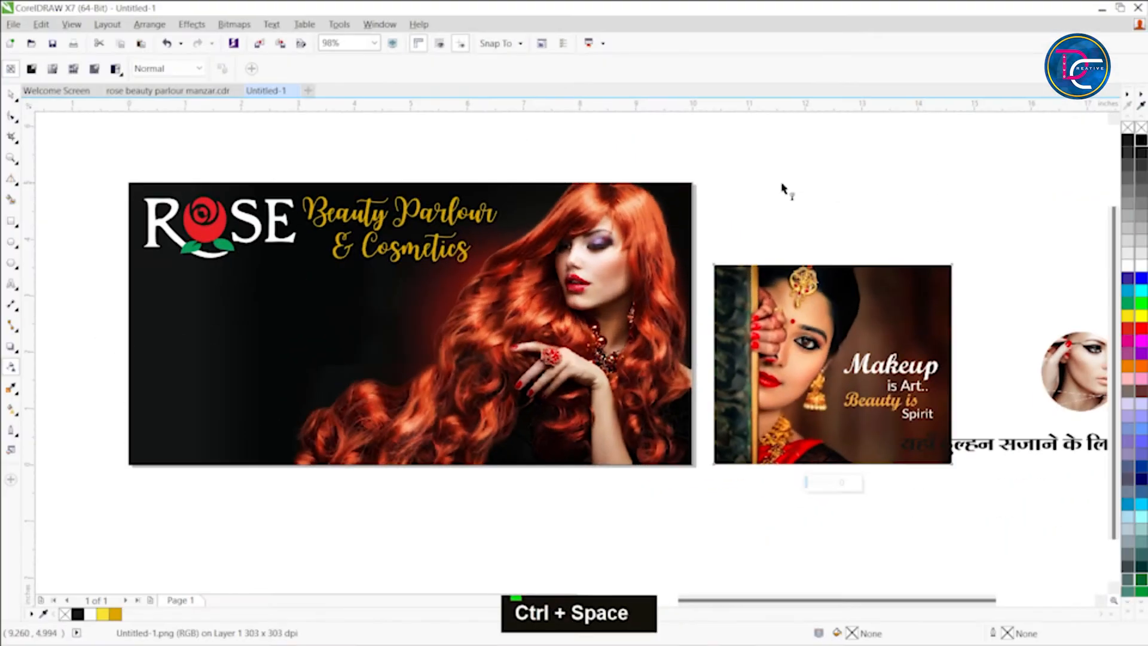
key(ctrl+space)
Move the Makeup is Art photo onto the banner's lower-left corner, below the ROSE logo, with its bottom edge aligned to the banner.
double_click(854, 386)
drag(853, 385, 848, 352)
drag(845, 333, 307, 370)
key(z)
drag(90, 206, 602, 532)
key(ctrl+space)
drag(506, 409, 486, 378)
shift+click(464, 397)
click(501, 378)
PowerClip the Makeup is Art photo inside the banner's black background rectangle and fine-tune its position within the frame.
key(w)
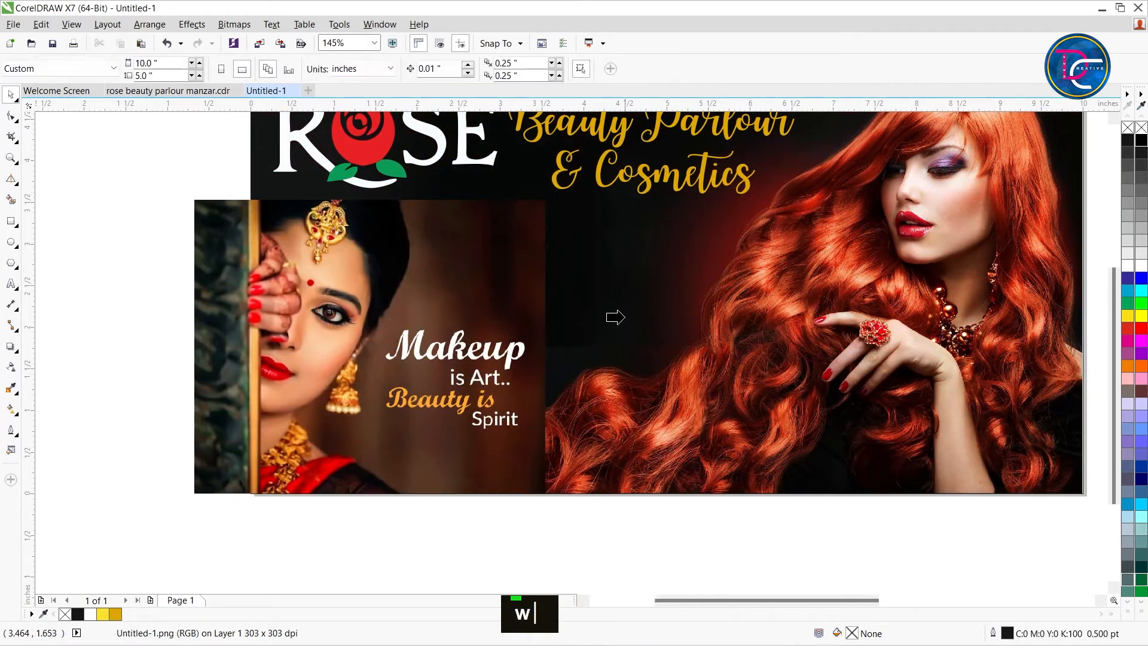
click(624, 318)
ctrl+alt+click(410, 347)
drag(410, 347, 416, 345)
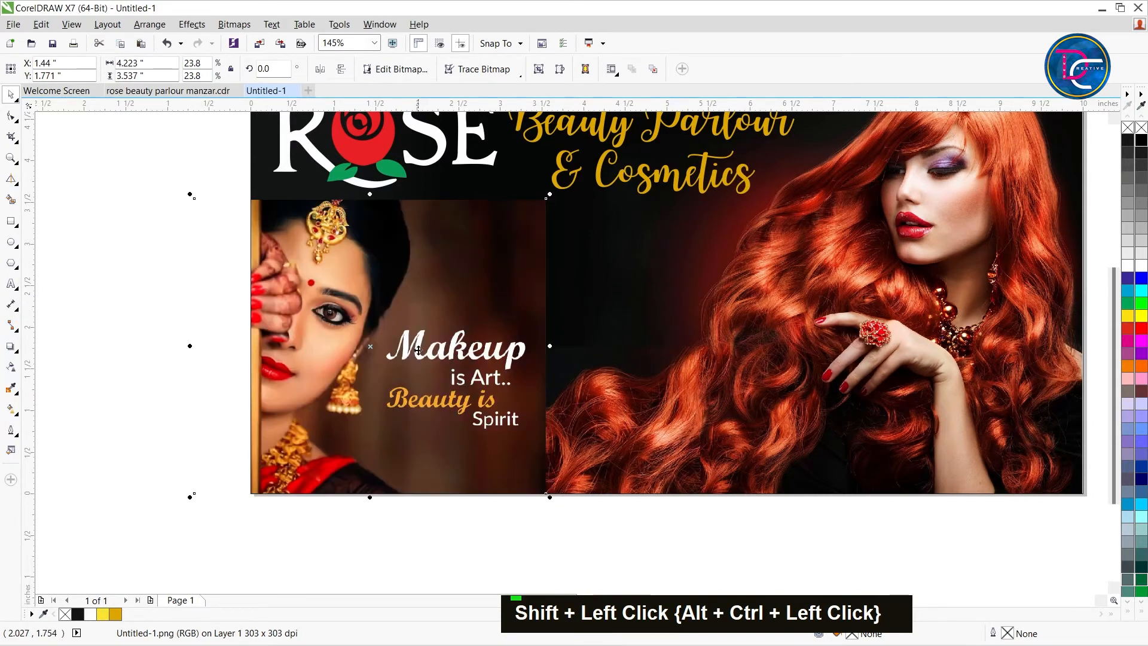
click(225, 389)
Fade the right edge of the clipped Makeup is Art photo into the dark background with a gradient transparency.
double_click(436, 393)
scroll(574, 351, up, 4)
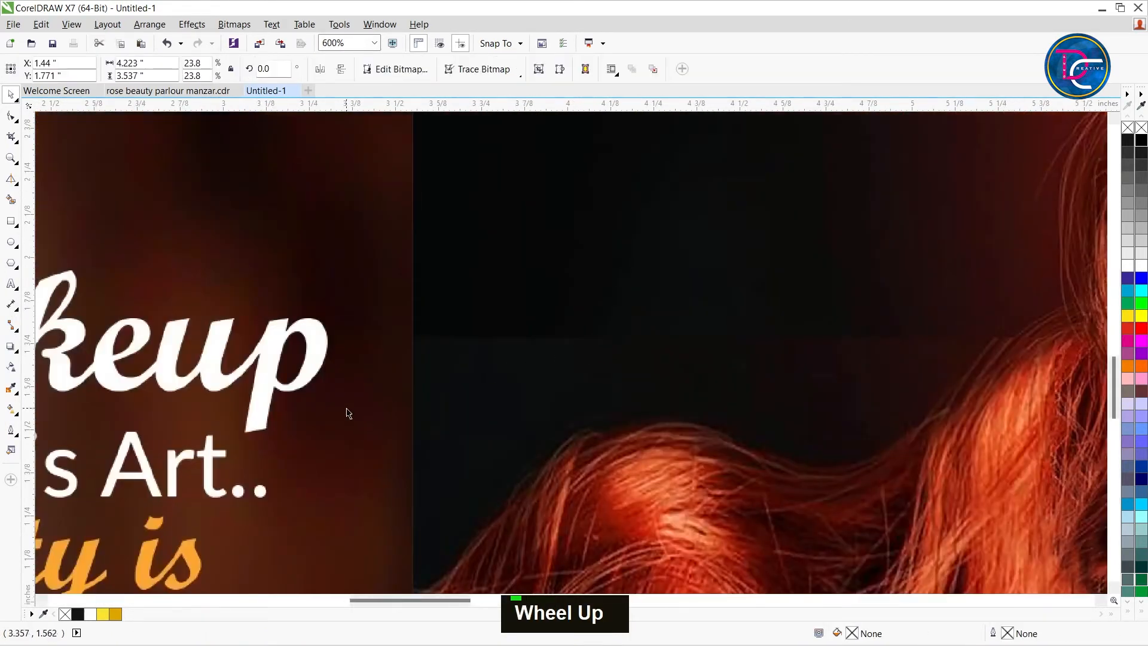
click(11, 366)
scroll(333, 385, up, 2)
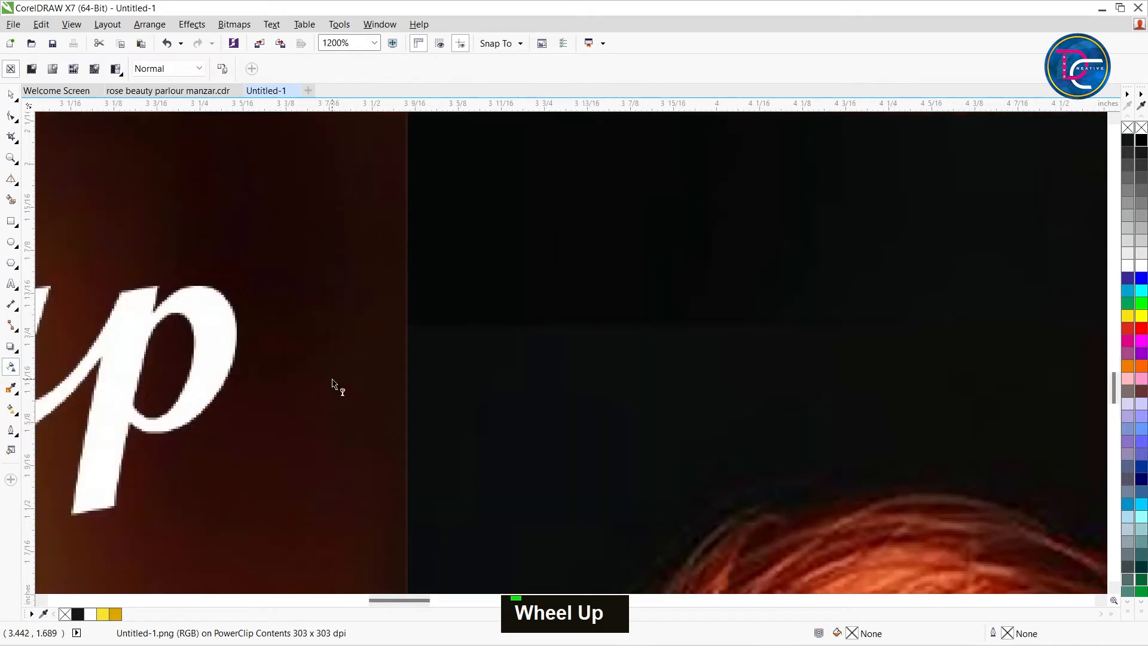
shift+click(239, 397)
key(space)
scroll(436, 390, down, 8)
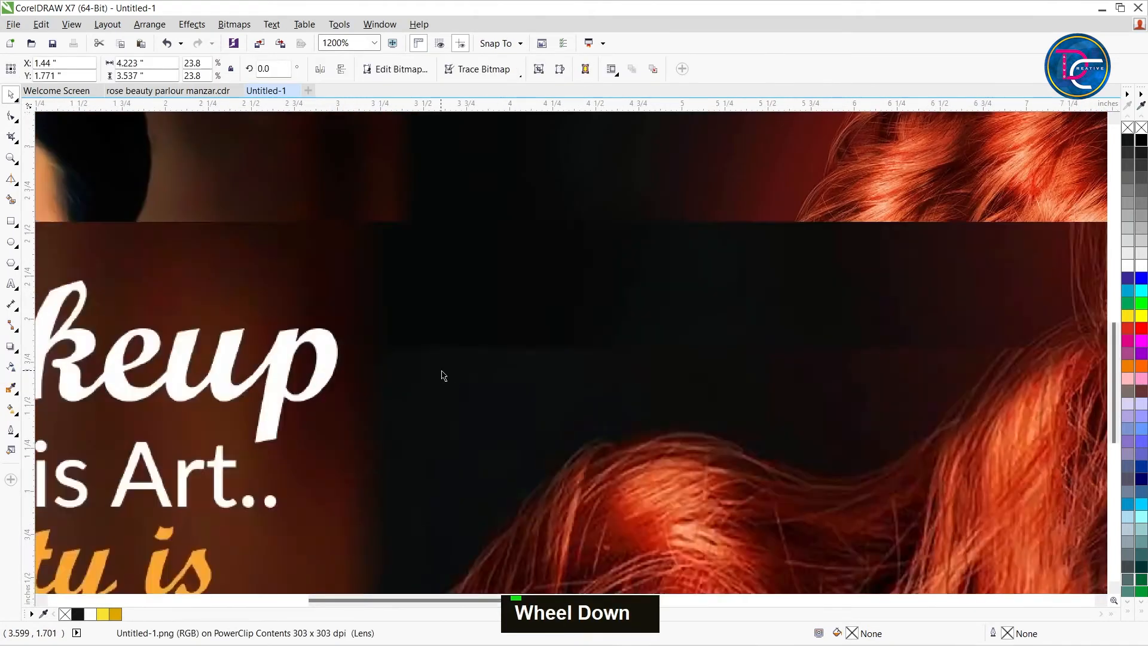
ctrl+click(577, 213)
Place the Hindi contact line along the banner's lower edge, fill it with white and nudge it slightly left.
key(z)
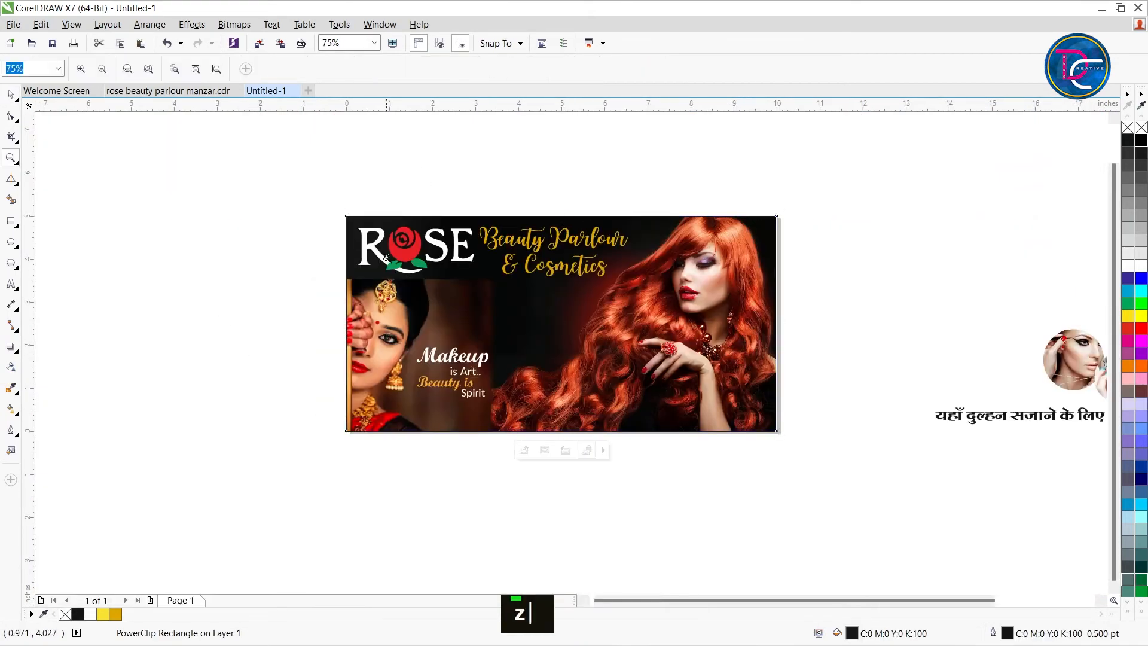
drag(826, 416, 1017, 504)
key(ctrl+space)
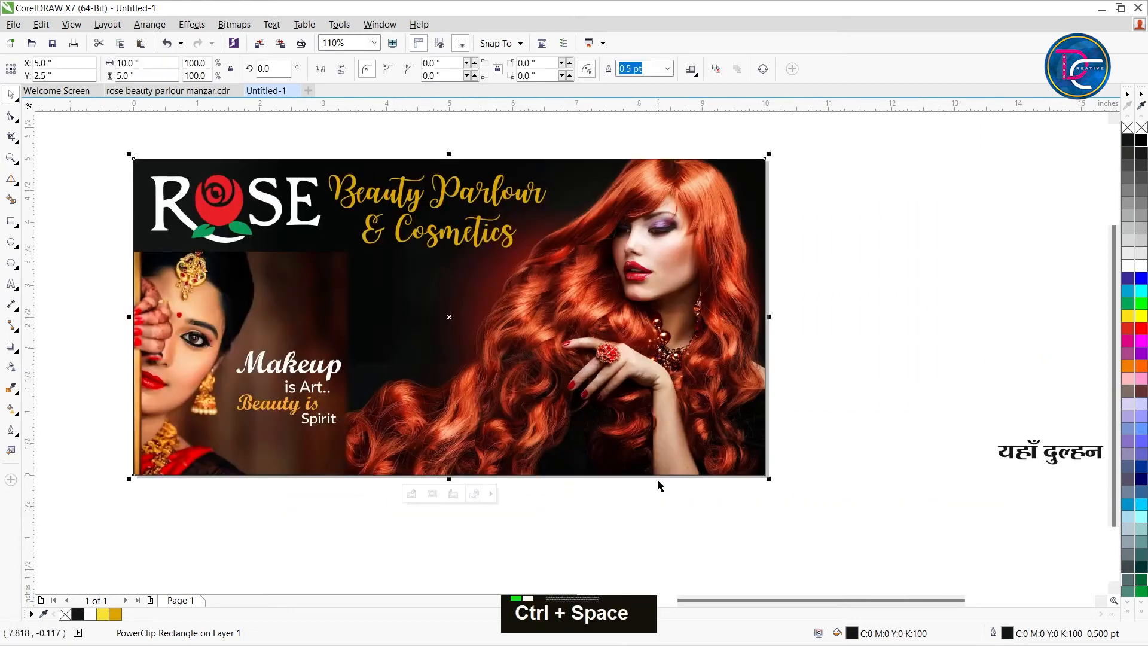
drag(1019, 452, 289, 451)
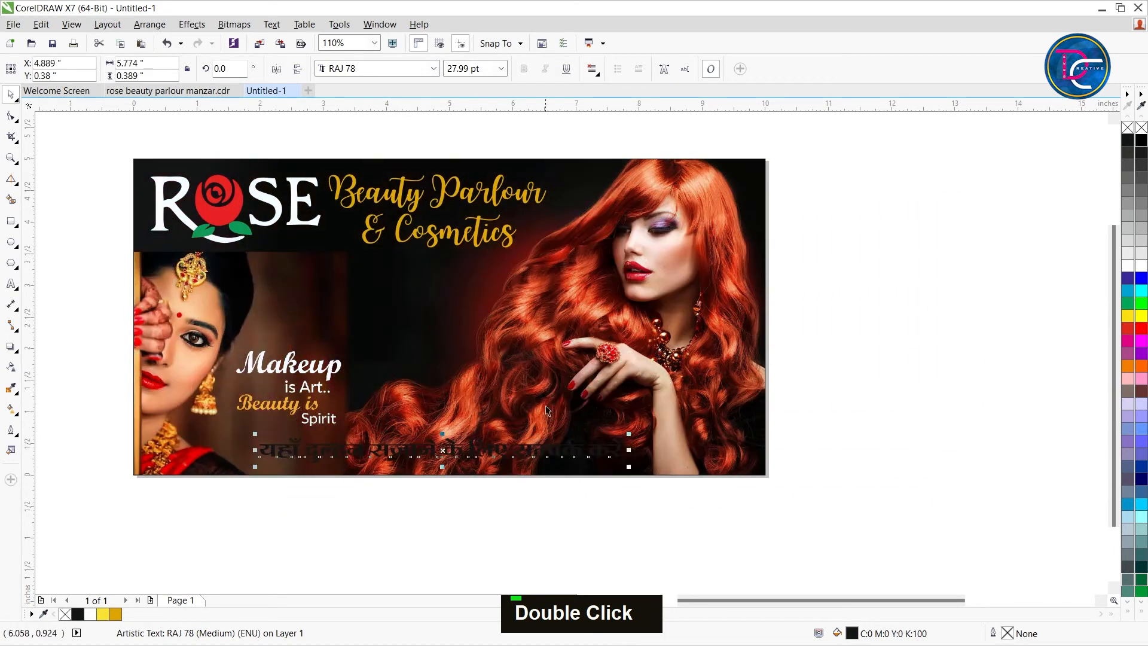
double_click(1130, 263)
key(Left)
key(Left)
key(Left)
key(Left)
key(Left)
key(Left)
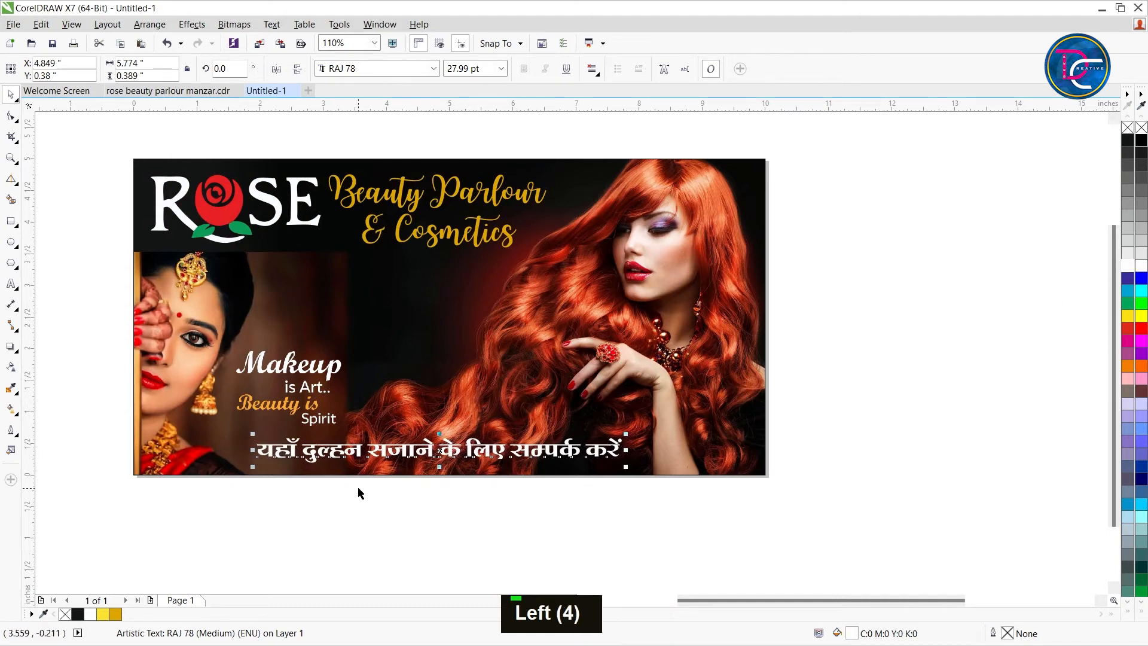
click(349, 505)
Draw a bar with fully rounded ends, about 6.14 by 0.5 inches, around the Hindi line and nudge it slightly down.
scroll(338, 479, up, 2)
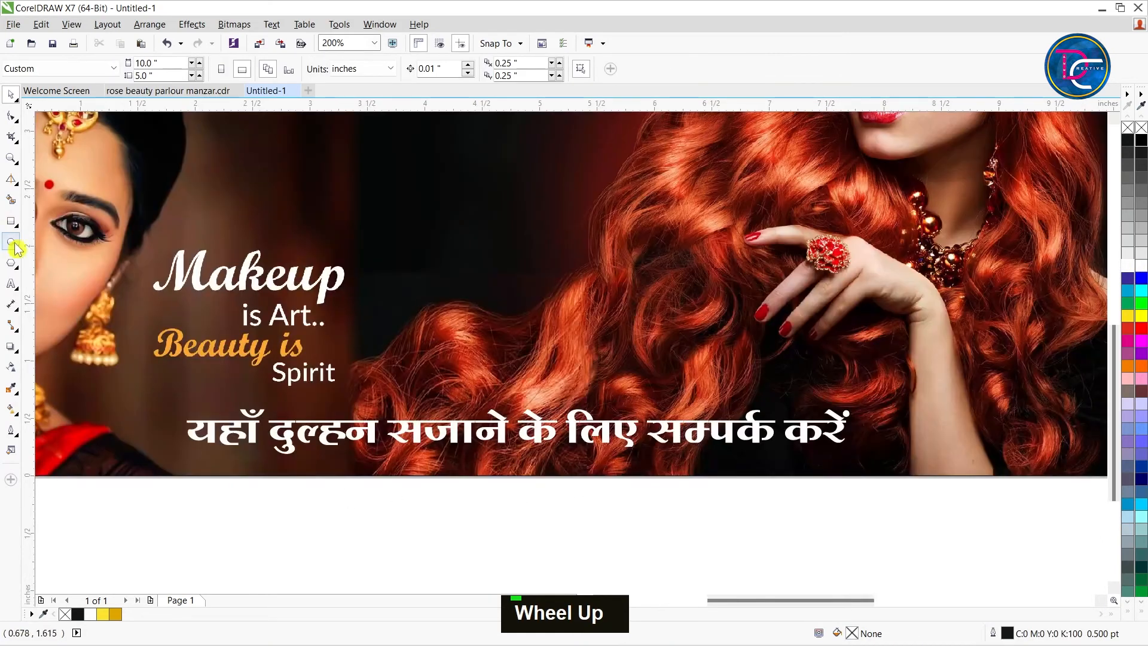
click(10, 222)
drag(172, 400, 882, 460)
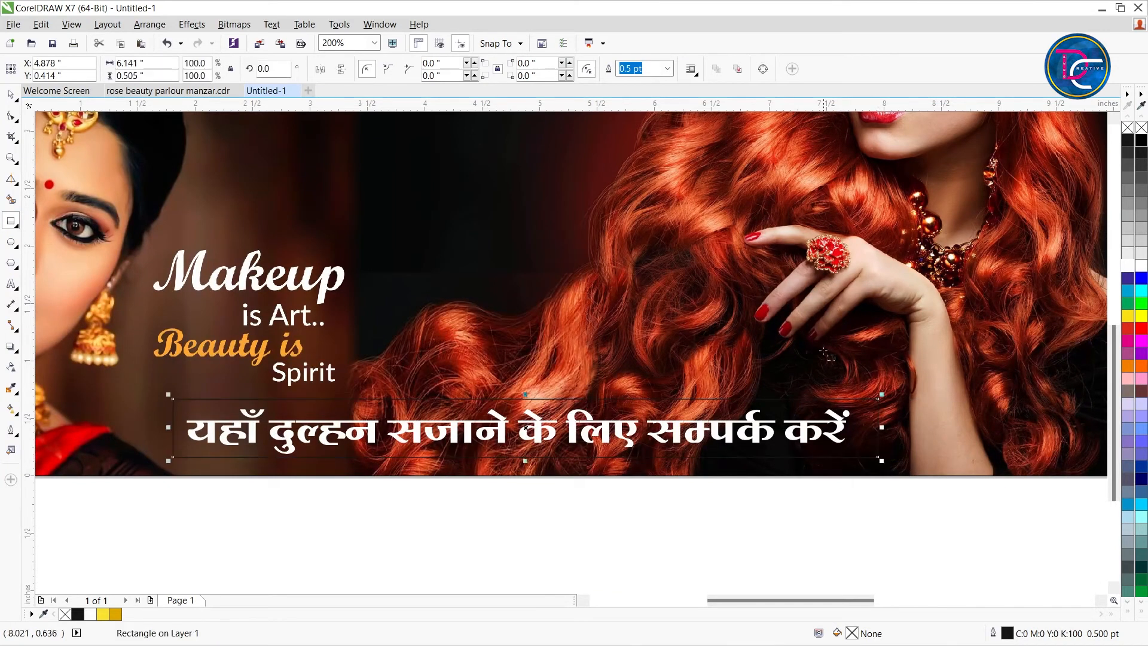
click(10, 114)
drag(173, 400, 283, 493)
key(ctrl+space)
key(Down)
key(Down)
key(Up)
key(Down)
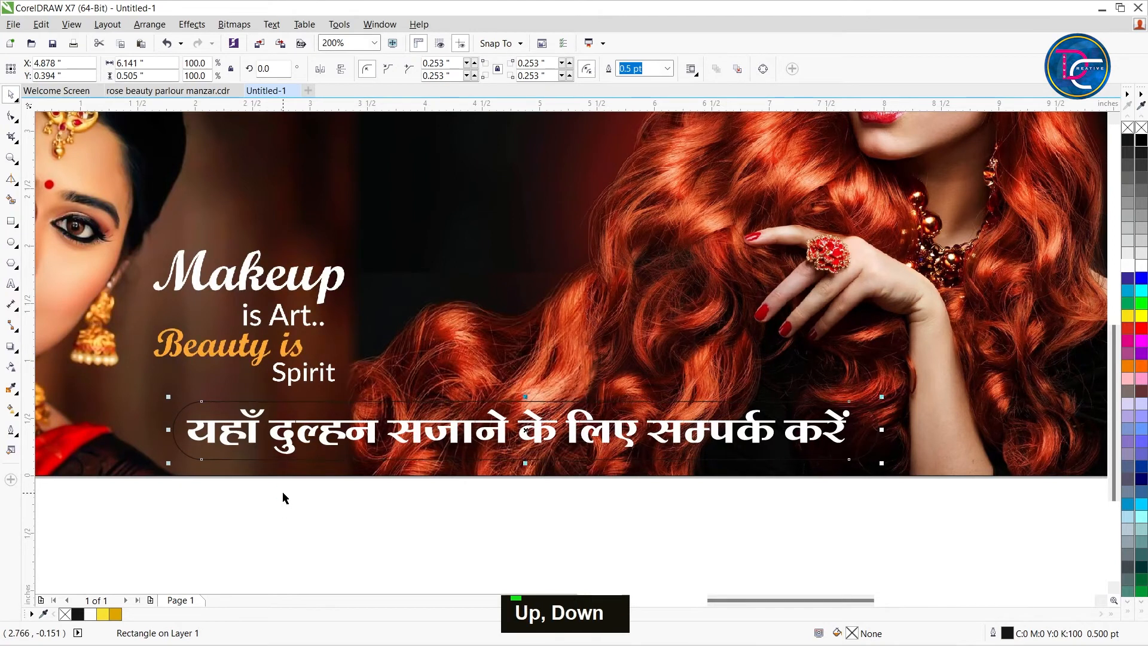
Fill the rounded bar with the same gold as the Beauty Parlour text and remove its outline.
click(1140, 315)
key(Up)
key(Down)
right_click(1129, 128)
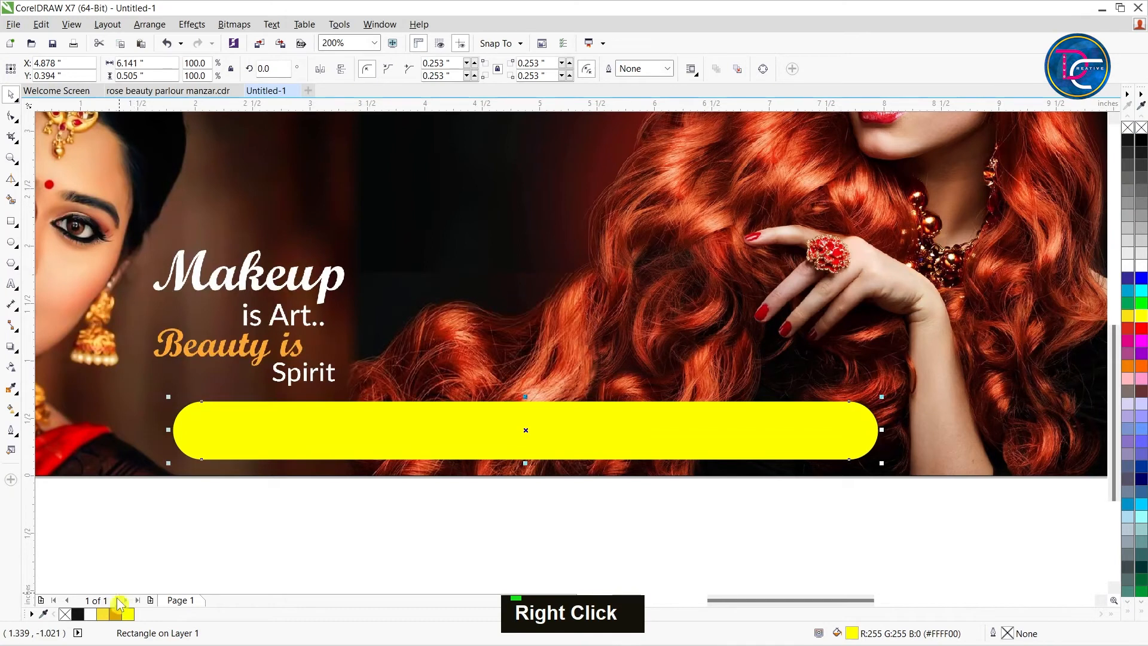
click(118, 607)
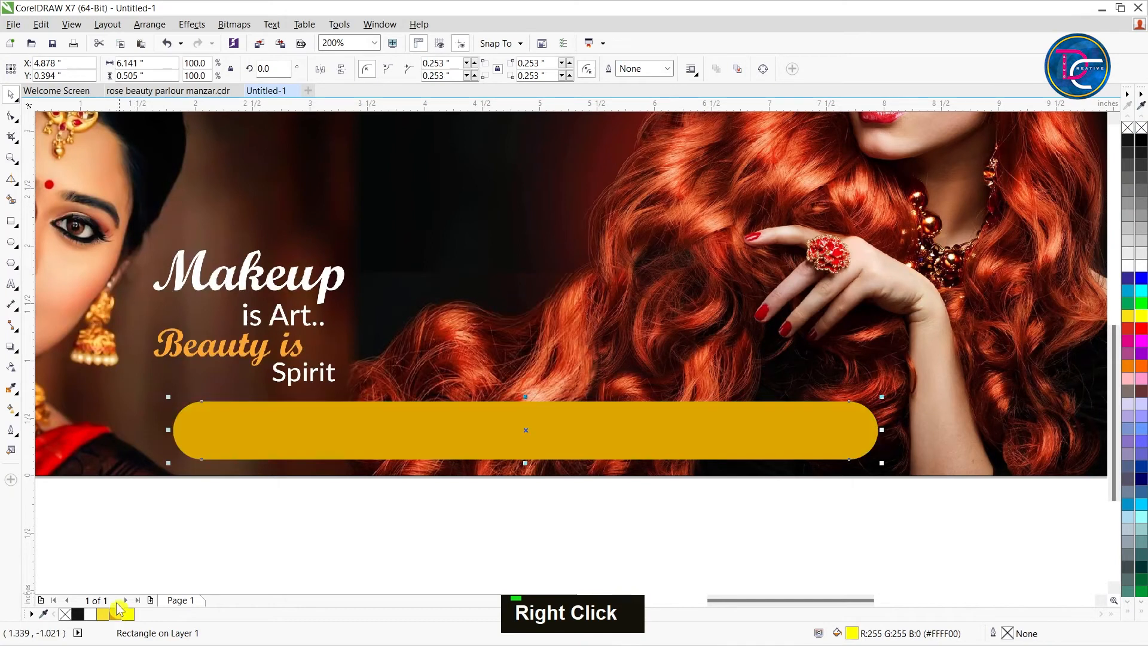
Apply a uniform transparency of 60 to the gold bar and place it behind the Hindi text.
click(11, 370)
click(521, 479)
click(518, 477)
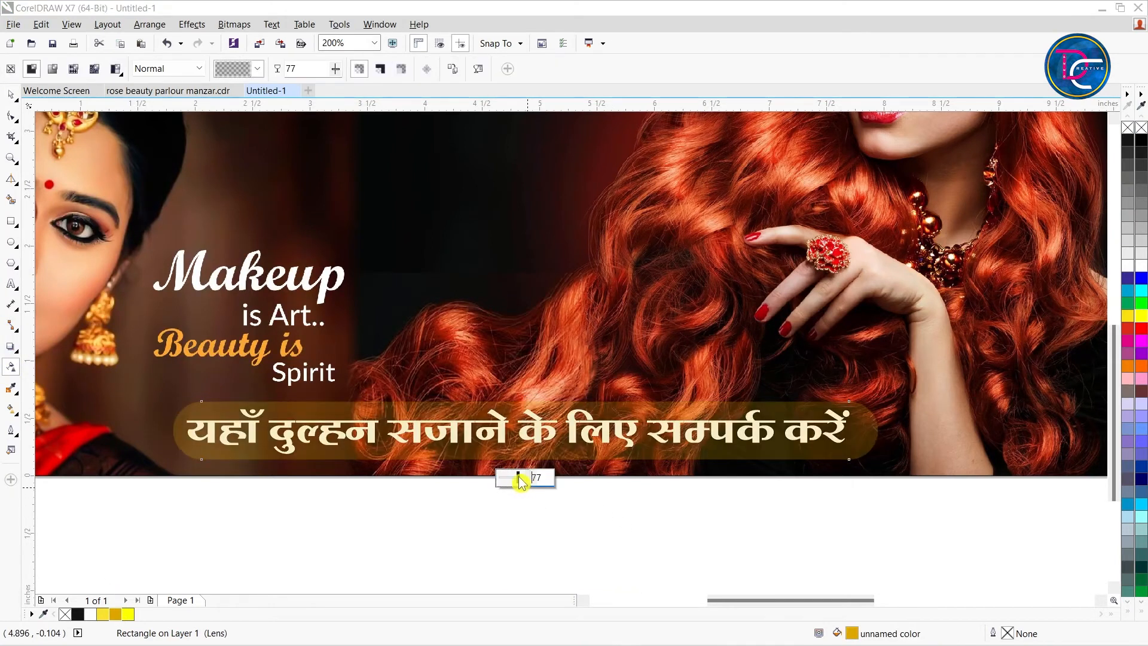
click(515, 477)
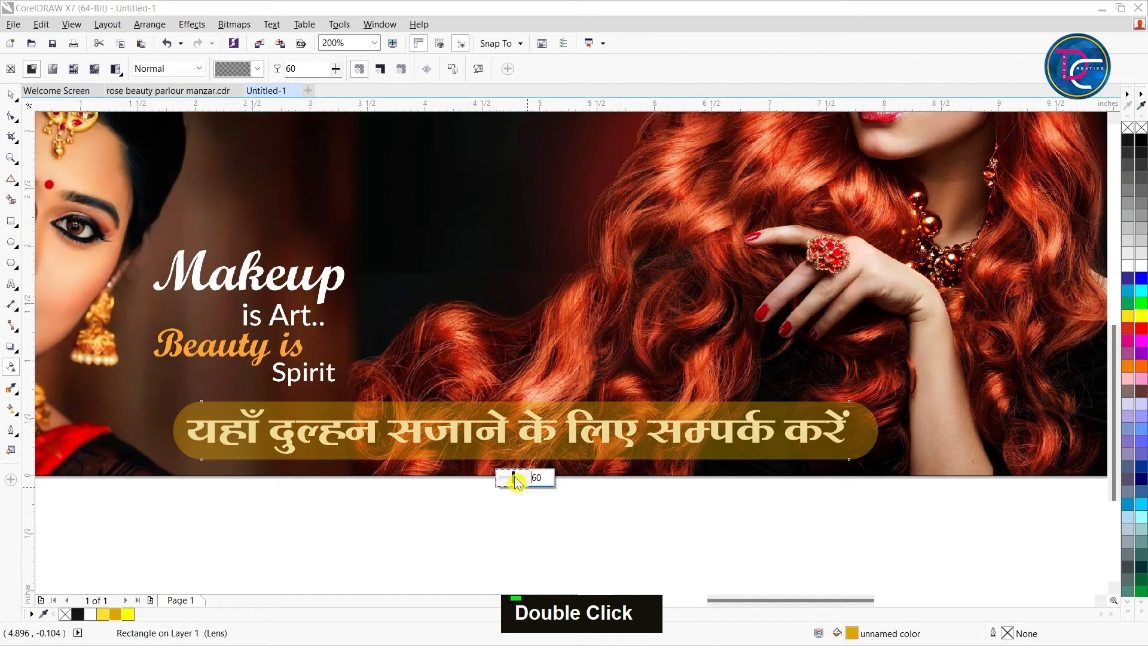
key(ctrl+space)
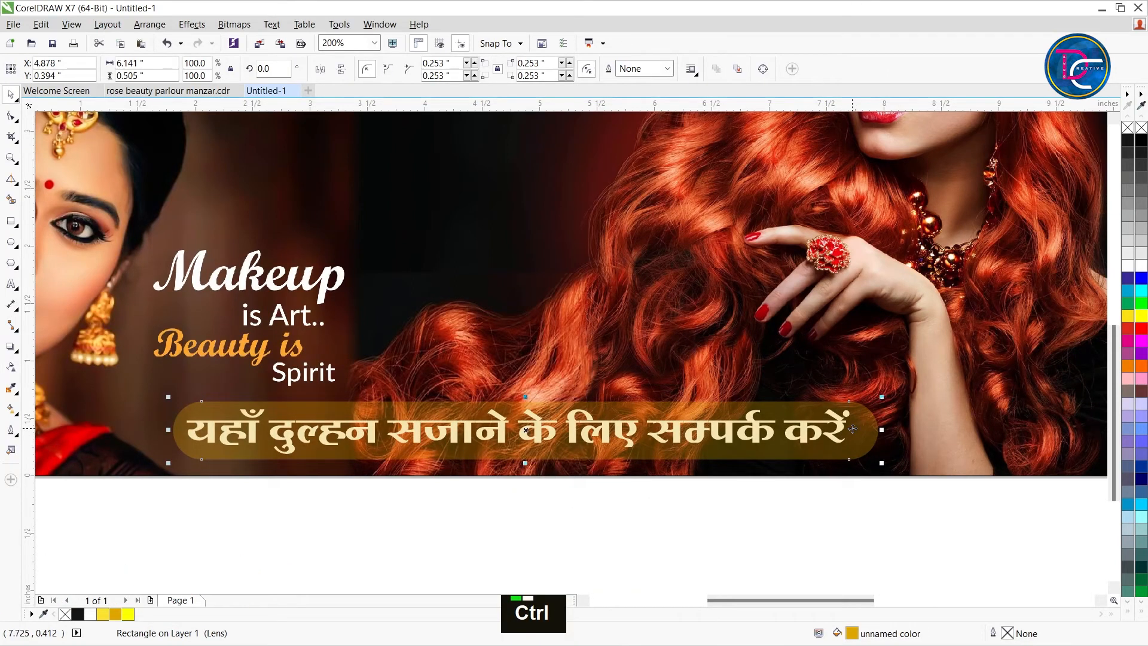
key(ctrl+Page_Down)
scroll(609, 505, down, 2)
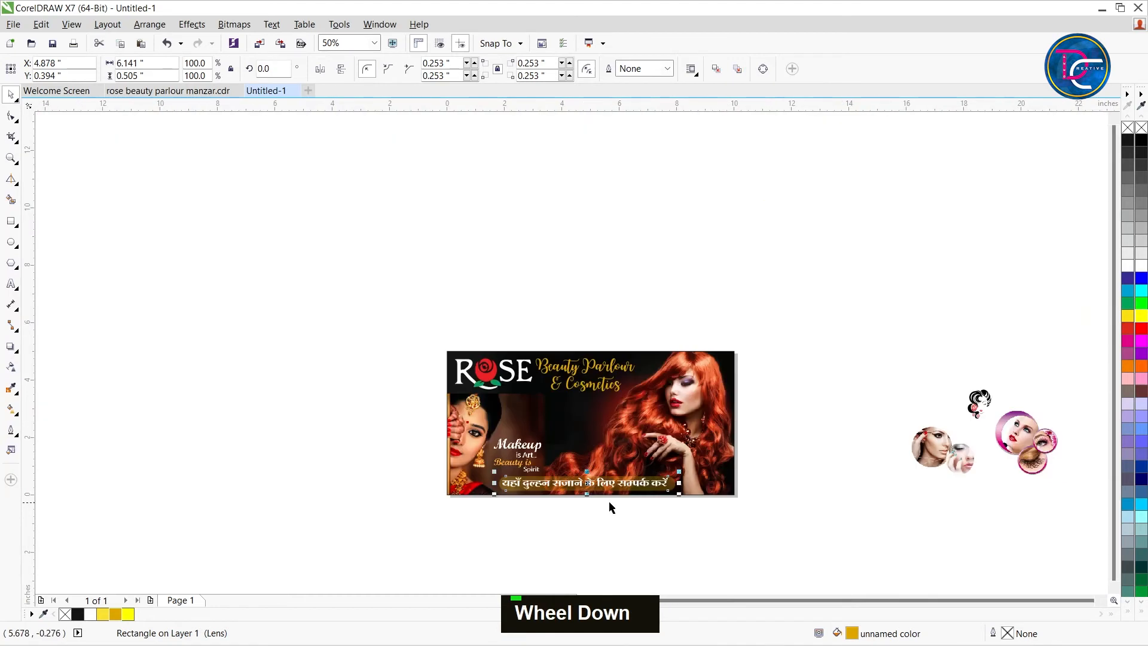
click(868, 447)
Place the cluster of three pink-ringed beauty circles beside the Makeup is Art text and scale it down slightly.
key(z)
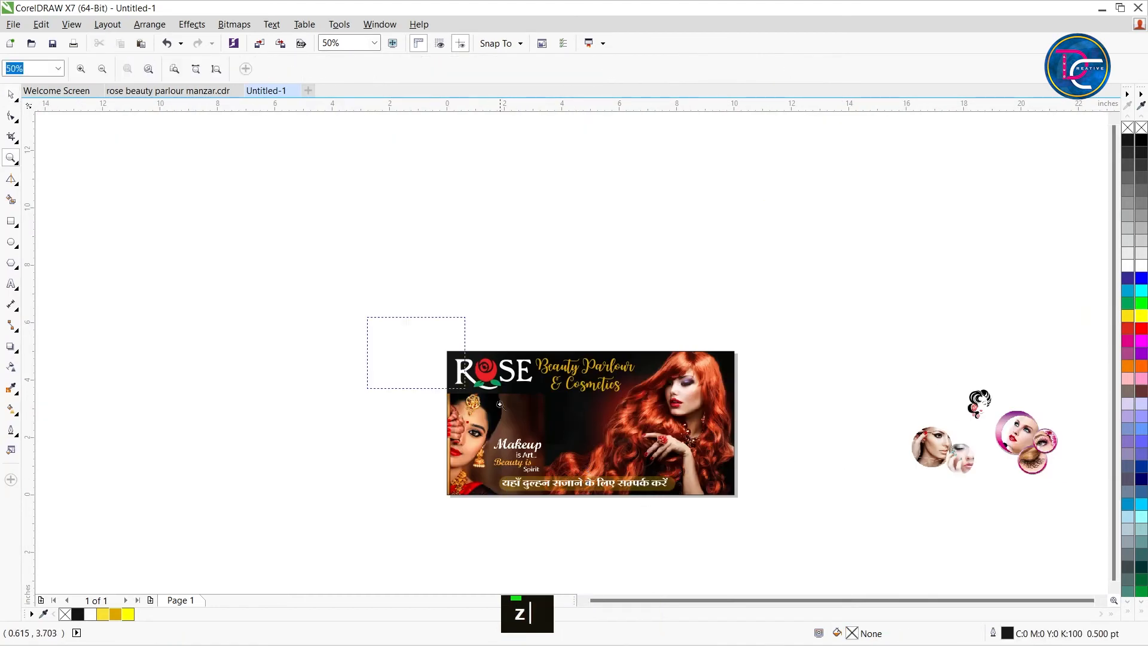
drag(369, 325, 1050, 550)
key(ctrl+space)
drag(969, 372, 756, 366)
drag(1089, 339, 933, 460)
drag(971, 376, 364, 340)
scroll(387, 336, up, 2)
drag(382, 336, 376, 336)
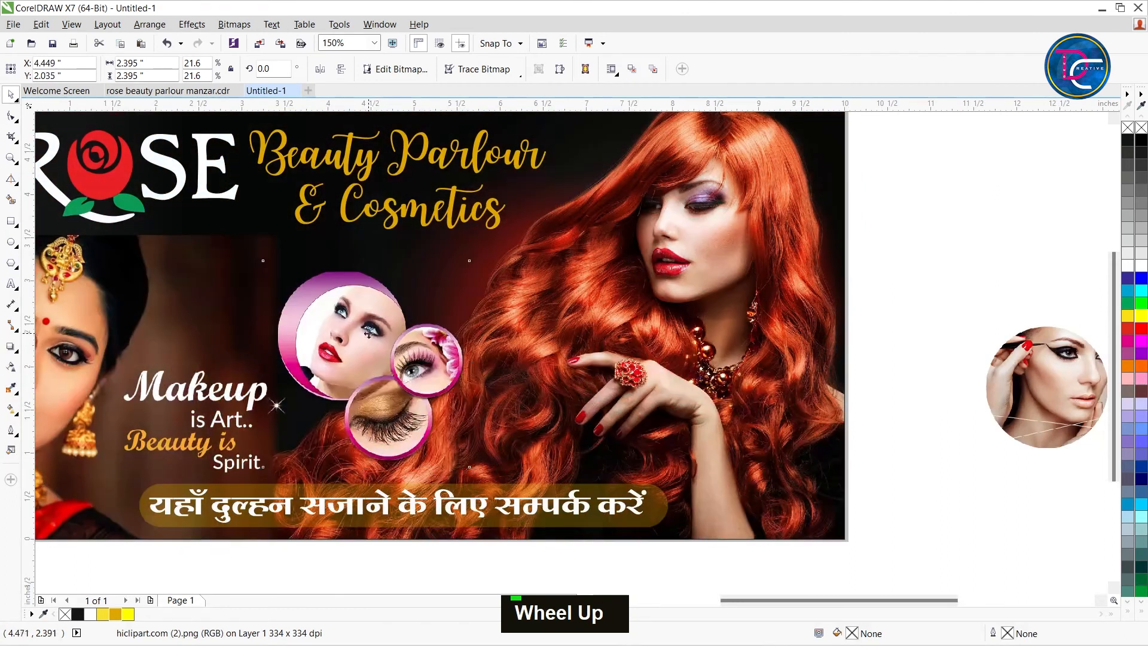
drag(472, 257, 478, 267)
drag(398, 342, 409, 336)
scroll(409, 336, down, 1)
Move the woman's-head emblem with roses into the banner, to the right of the Beauty Parlour & Cosmetics text.
click(990, 286)
drag(992, 294, 520, 245)
key(z)
drag(141, 200, 671, 339)
key(ctrl+space)
drag(745, 276, 674, 272)
Scale the ROSE logo and Beauty Parlour & Cosmetics text down together slightly, and nudge them up and left.
drag(120, 235, 624, 382)
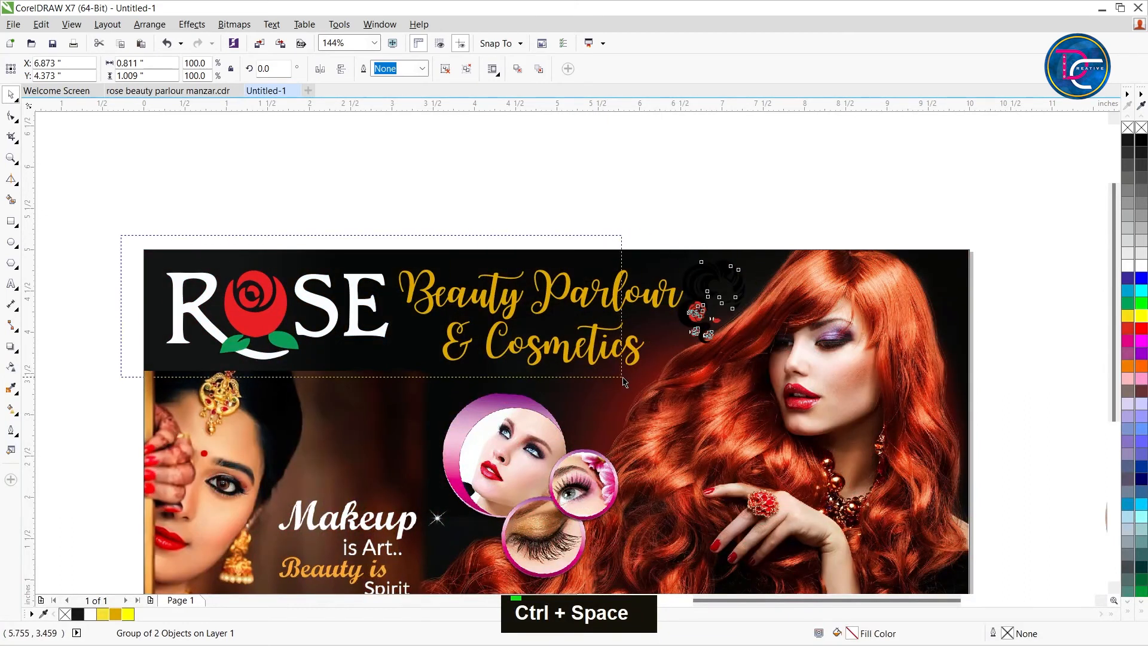
drag(692, 412, 655, 380)
key(Up)
key(Up)
key(Left)
key(Left)
key(Left)
Move the woman's-head emblem closer to the text and recolour its black hair and face lines gold.
drag(712, 299, 692, 303)
scroll(692, 304, up, 3)
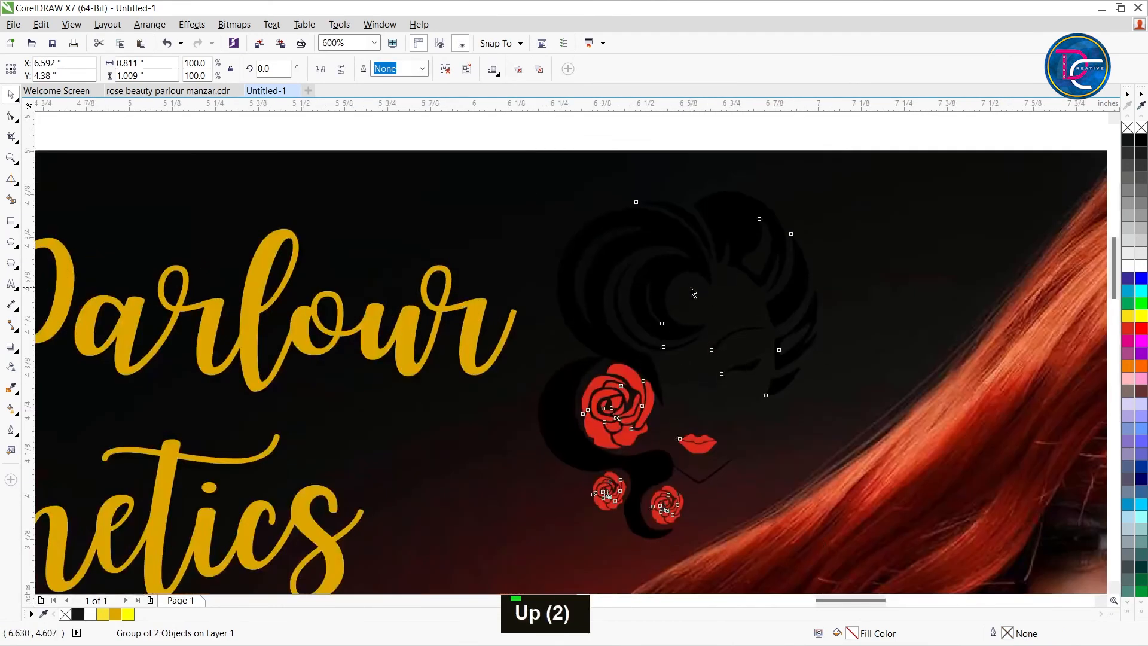
ctrl+click(637, 510)
click(118, 616)
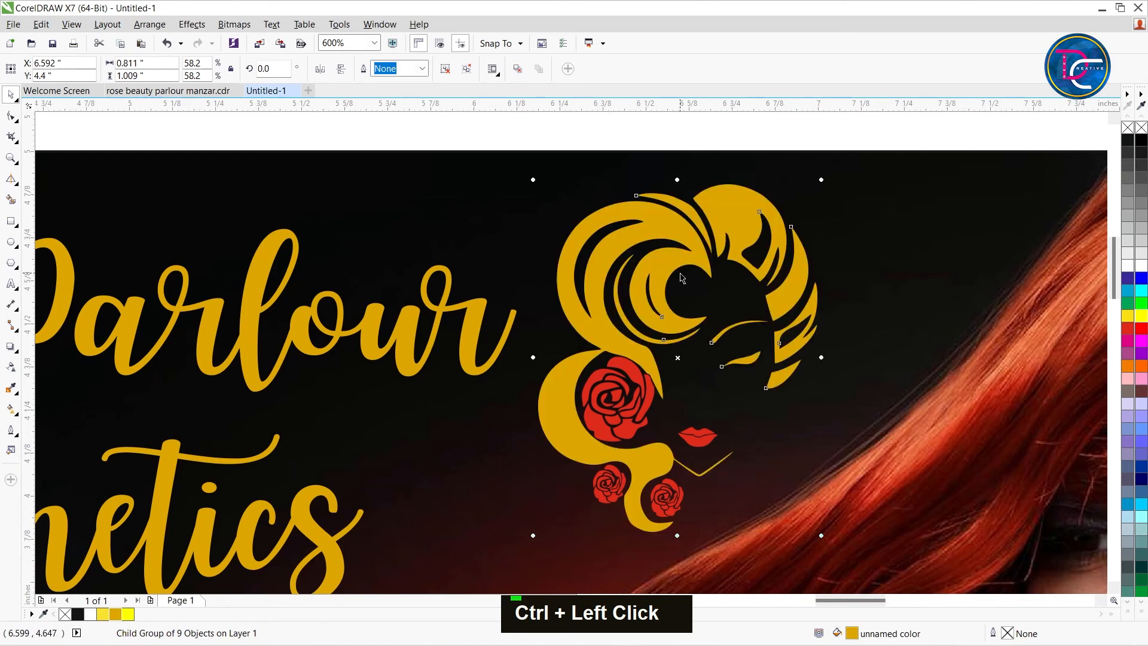
scroll(783, 293, down, 3)
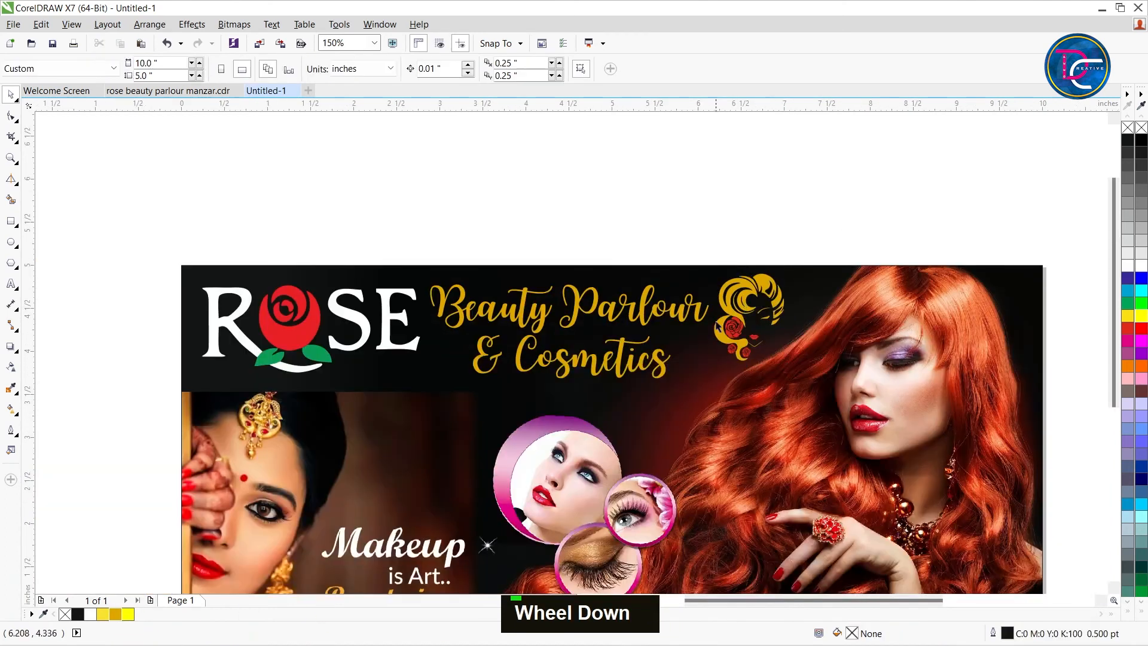
Place the round eyeliner photo above the Makeup text, between the bride and the circle cluster, and scale it down.
scroll(784, 293, down, 2)
key(z)
drag(319, 263, 1070, 432)
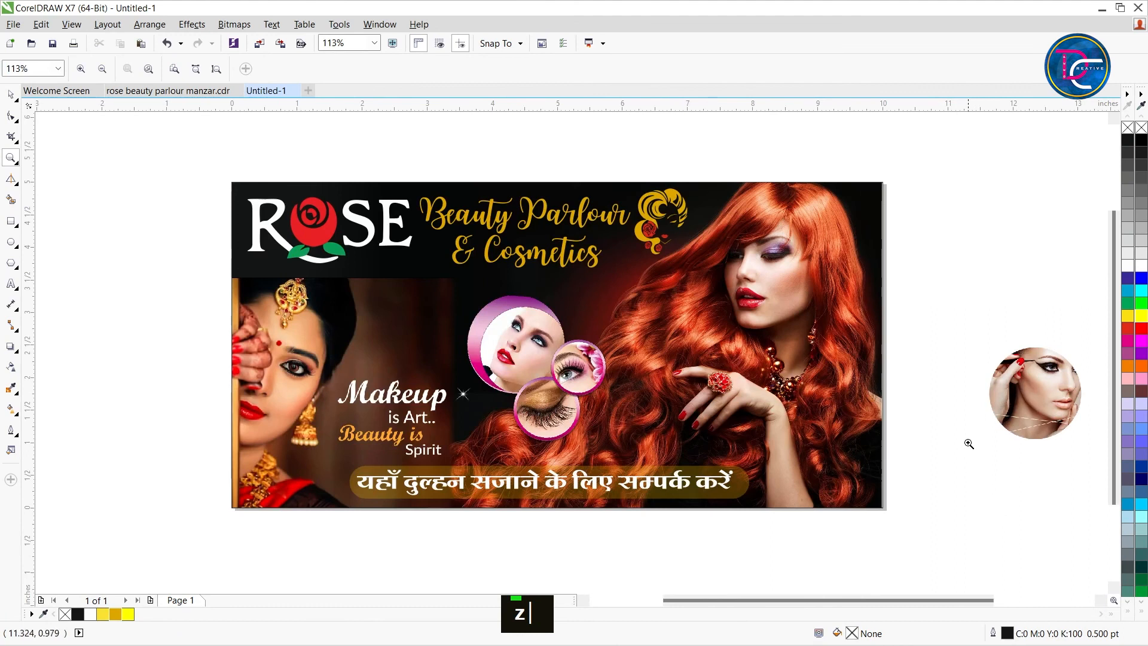
key(ctrl+space)
drag(1040, 369, 421, 288)
drag(475, 257, 459, 273)
drag(400, 323, 382, 304)
drag(441, 336, 455, 349)
drag(437, 303, 440, 309)
Place the round photo of the face with blue nails between the eyeliner photo and the circle cluster, slightly scaled down.
scroll(441, 308, down, 2)
drag(923, 448, 447, 330)
scroll(447, 331, up, 5)
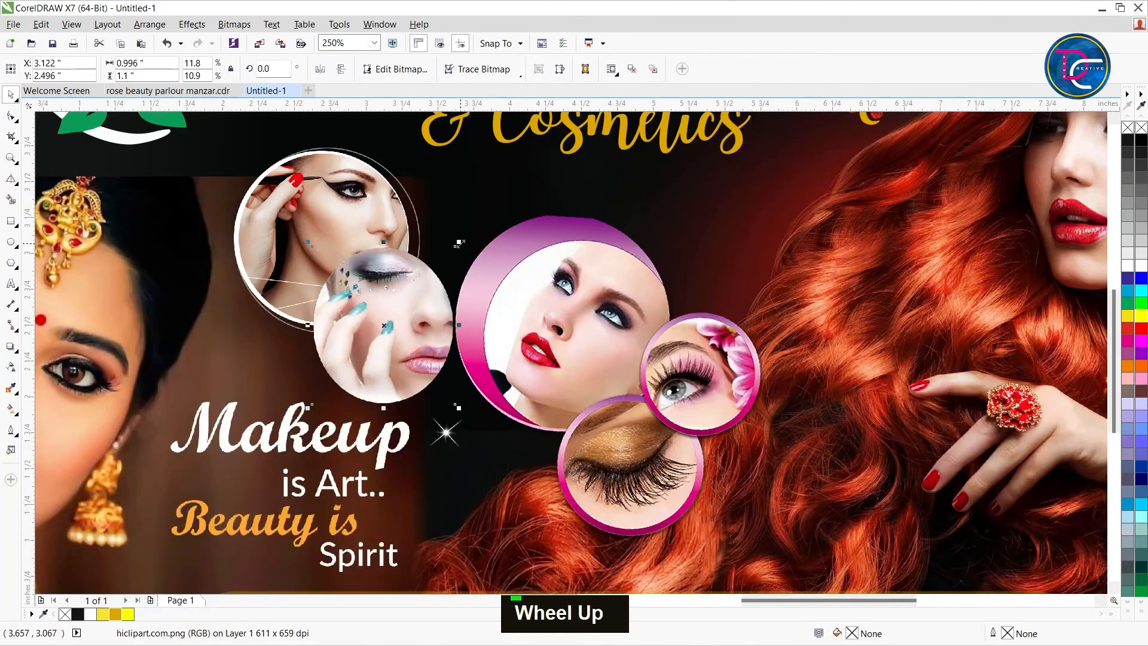
drag(459, 243, 449, 254)
drag(419, 342, 443, 325)
Show the whole banner in full-screen preview to examine the finished layout.
scroll(444, 325, down, 2)
click(696, 498)
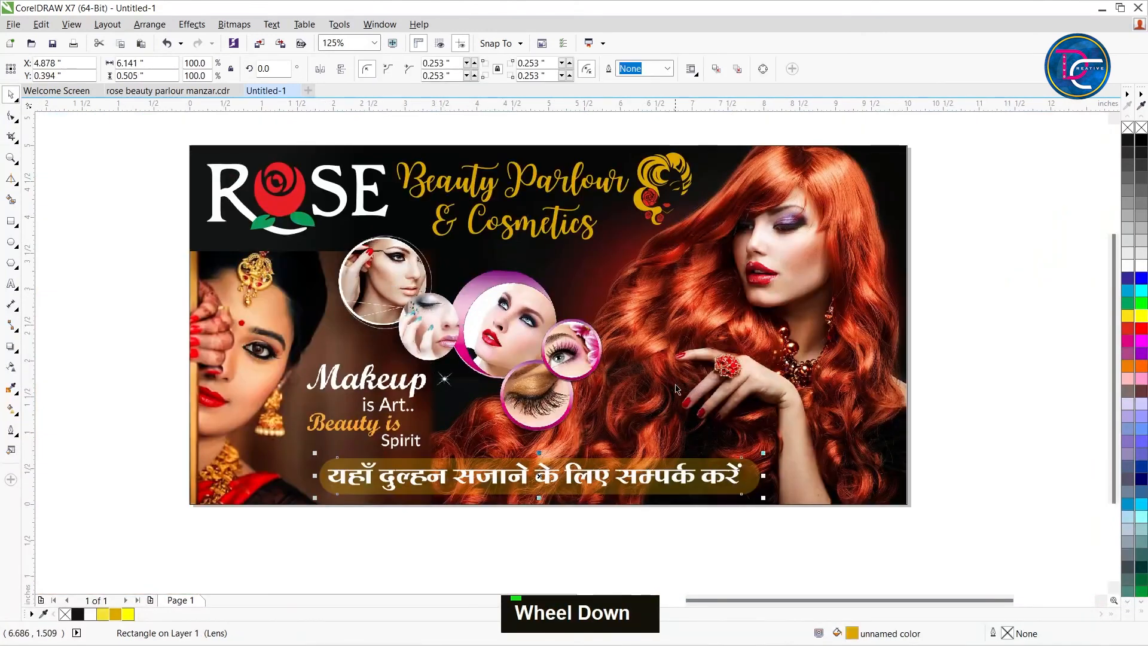
scroll(691, 361, down, 2)
key(z)
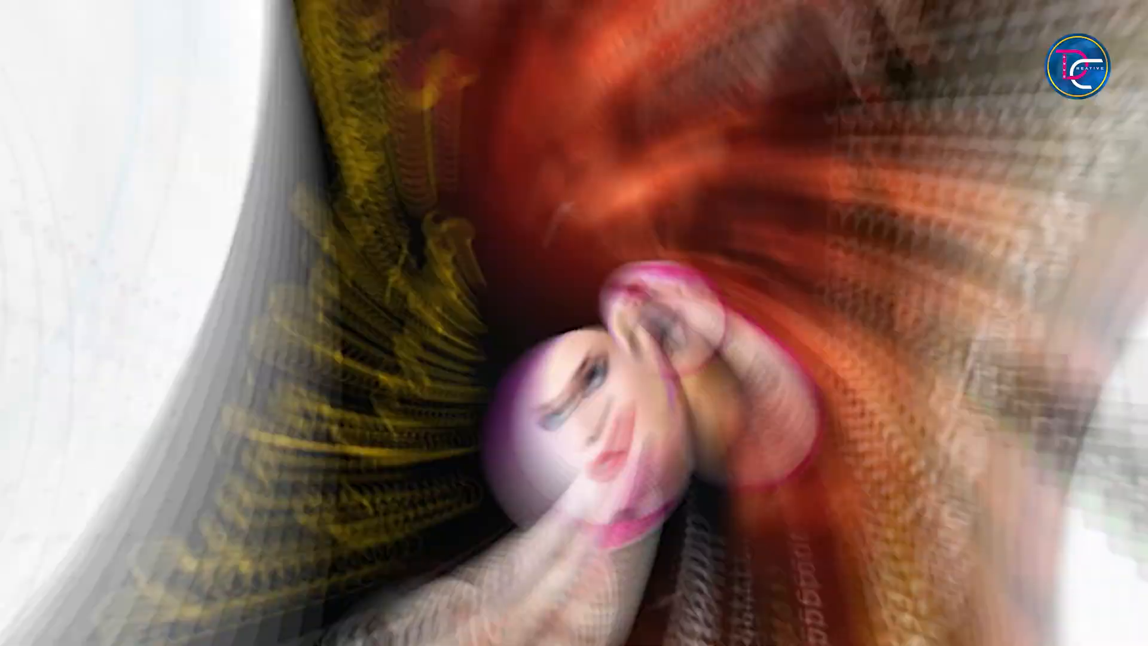
key(ctrl+space)
right_click(98, 249)
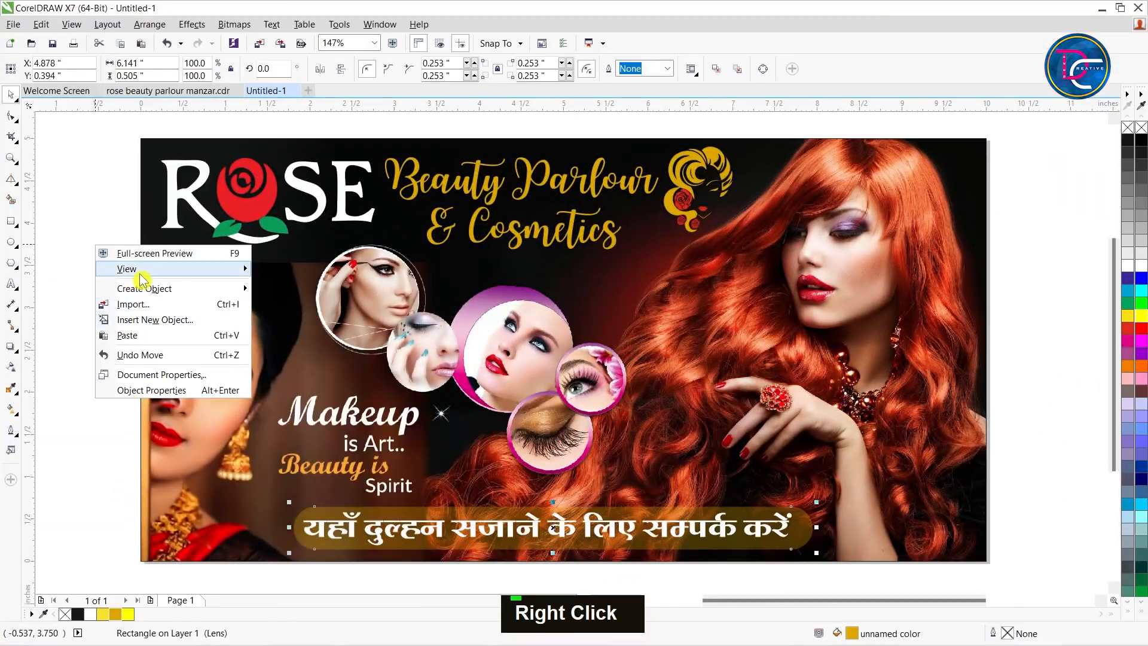
click(146, 253)
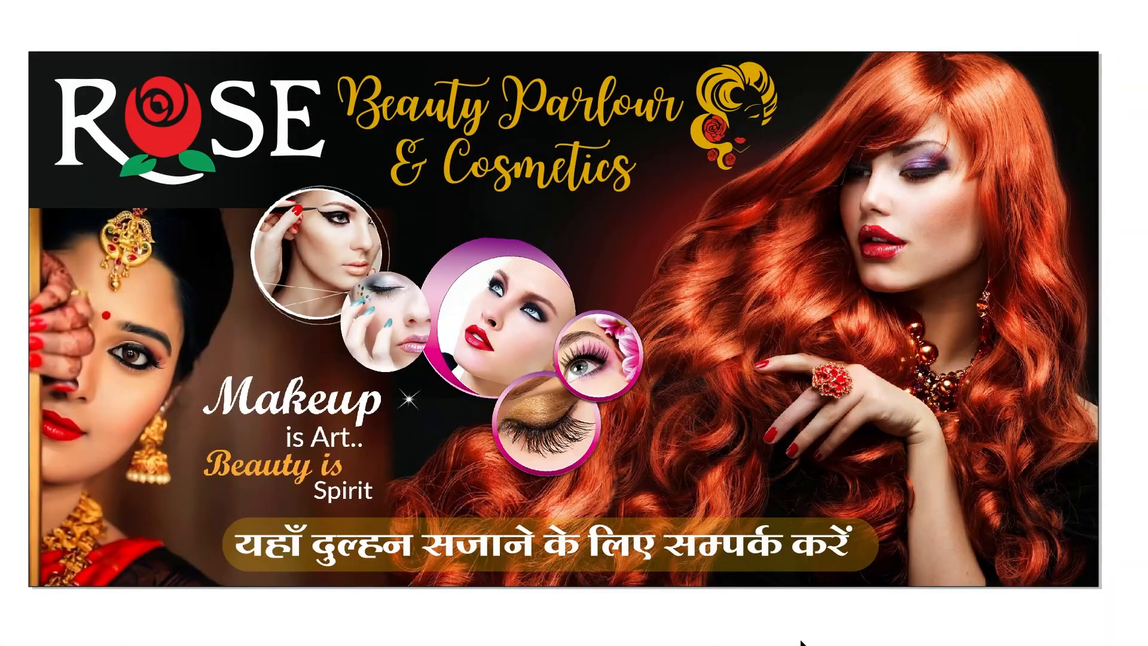